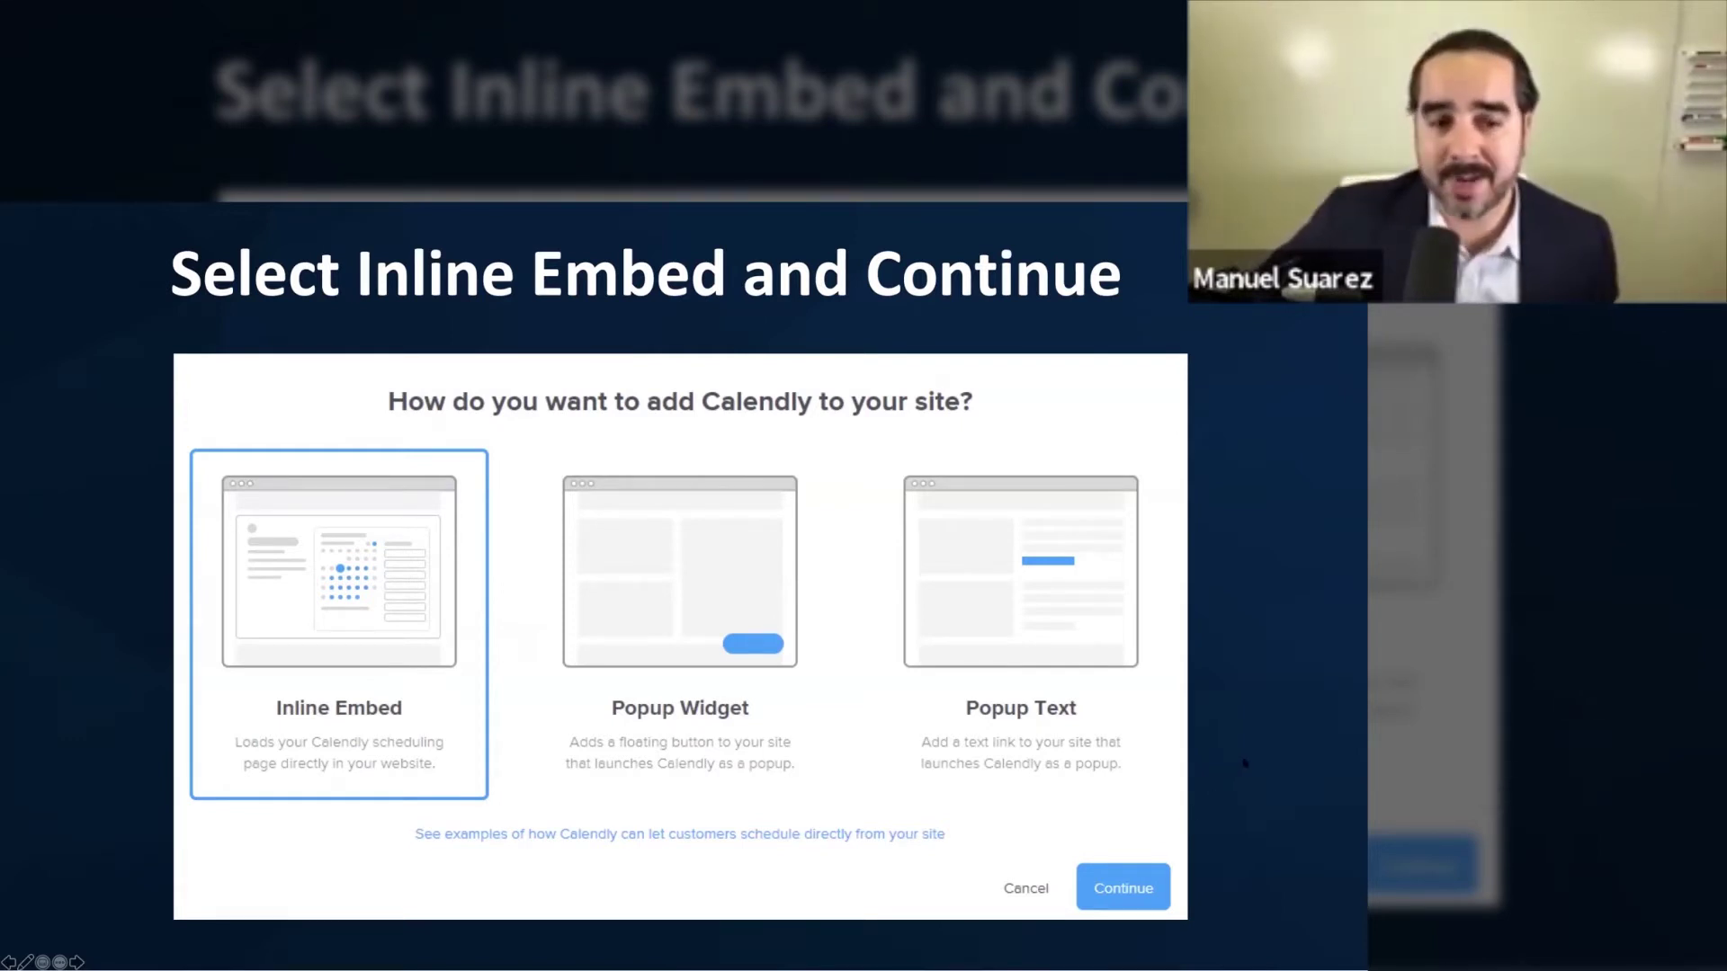
click(1039, 881)
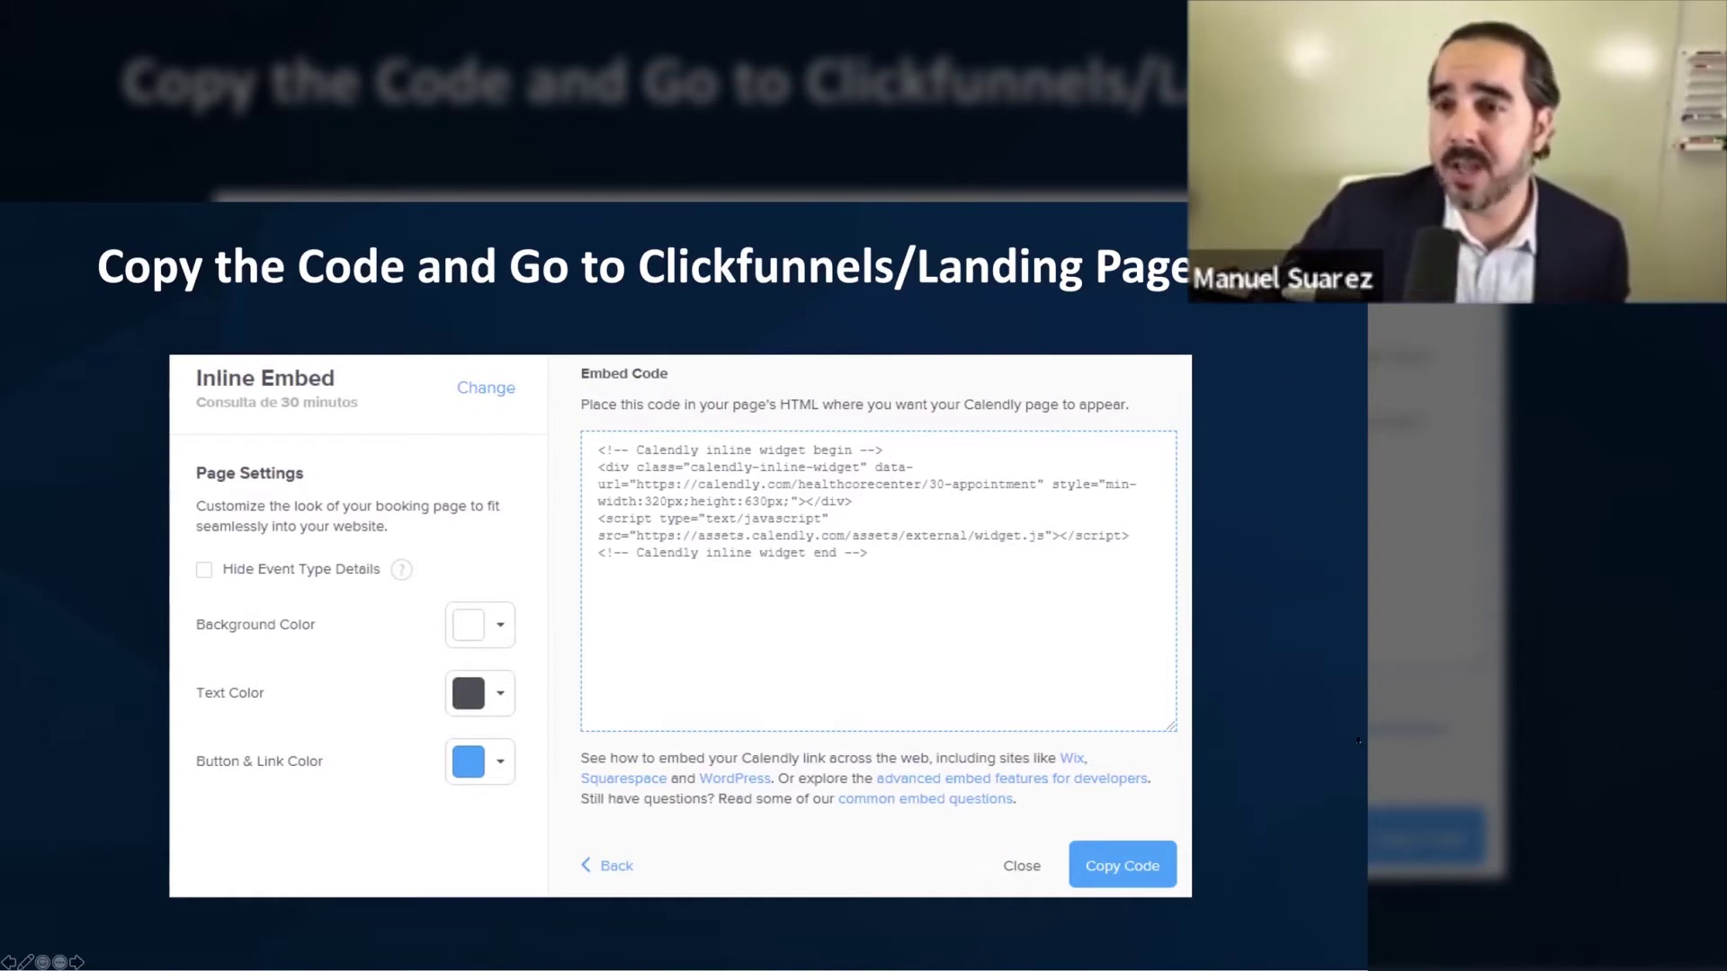
click(1259, 838)
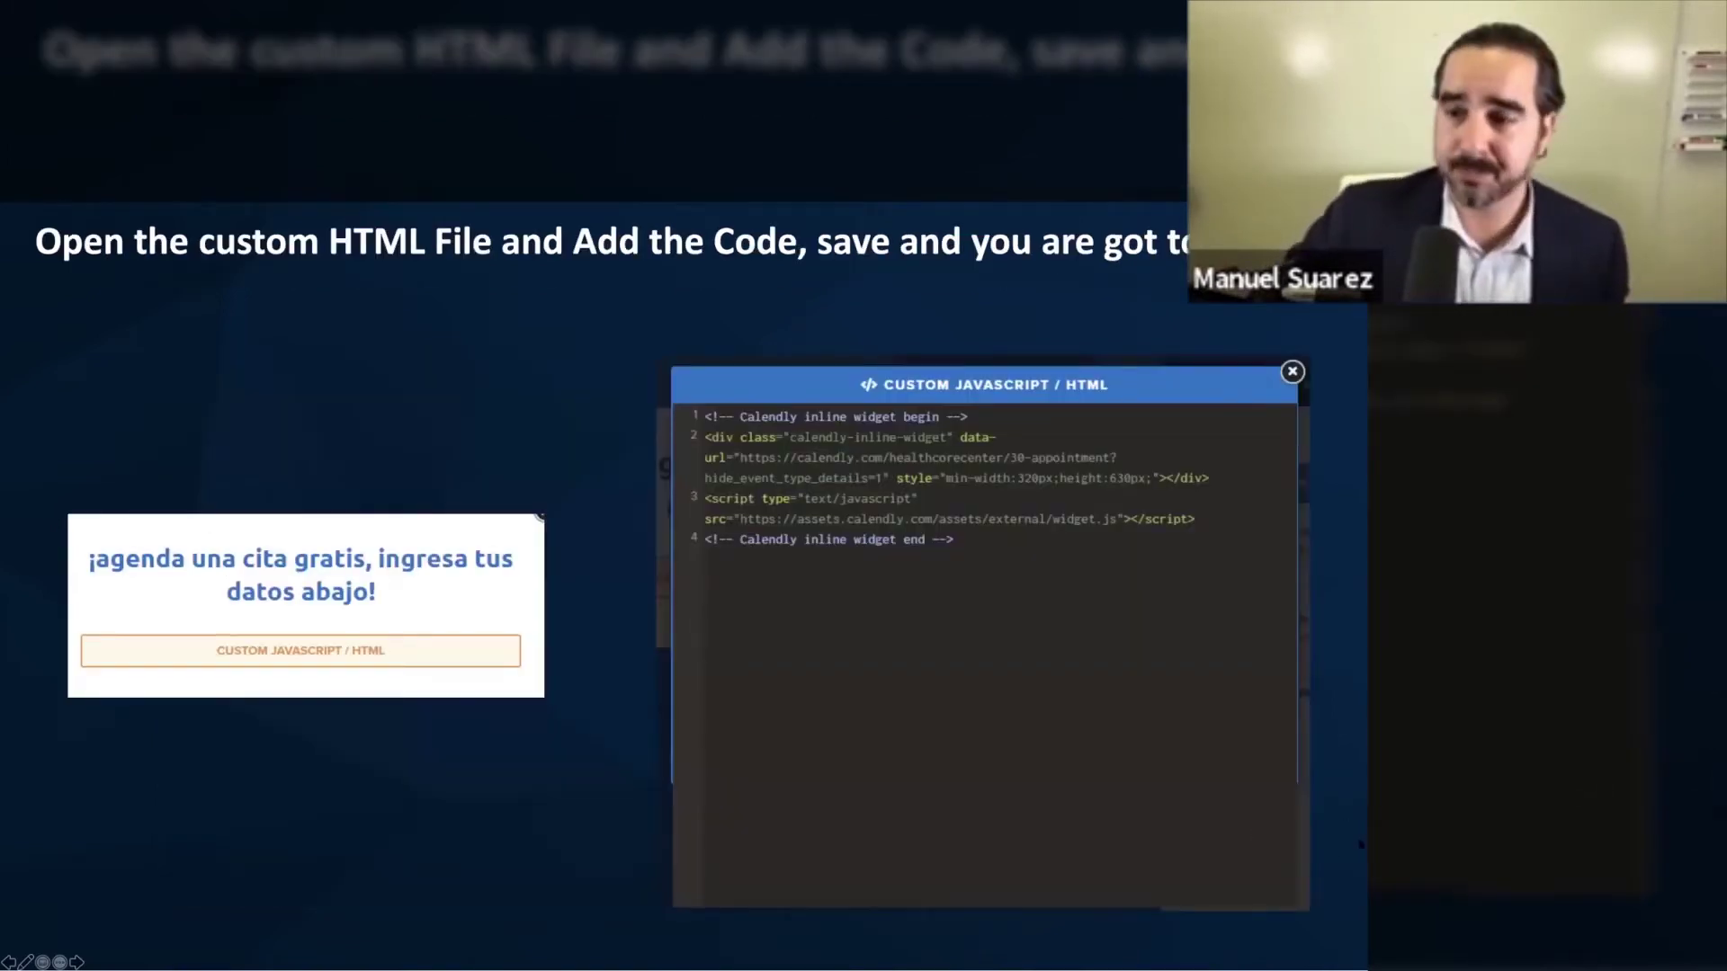
click(1361, 844)
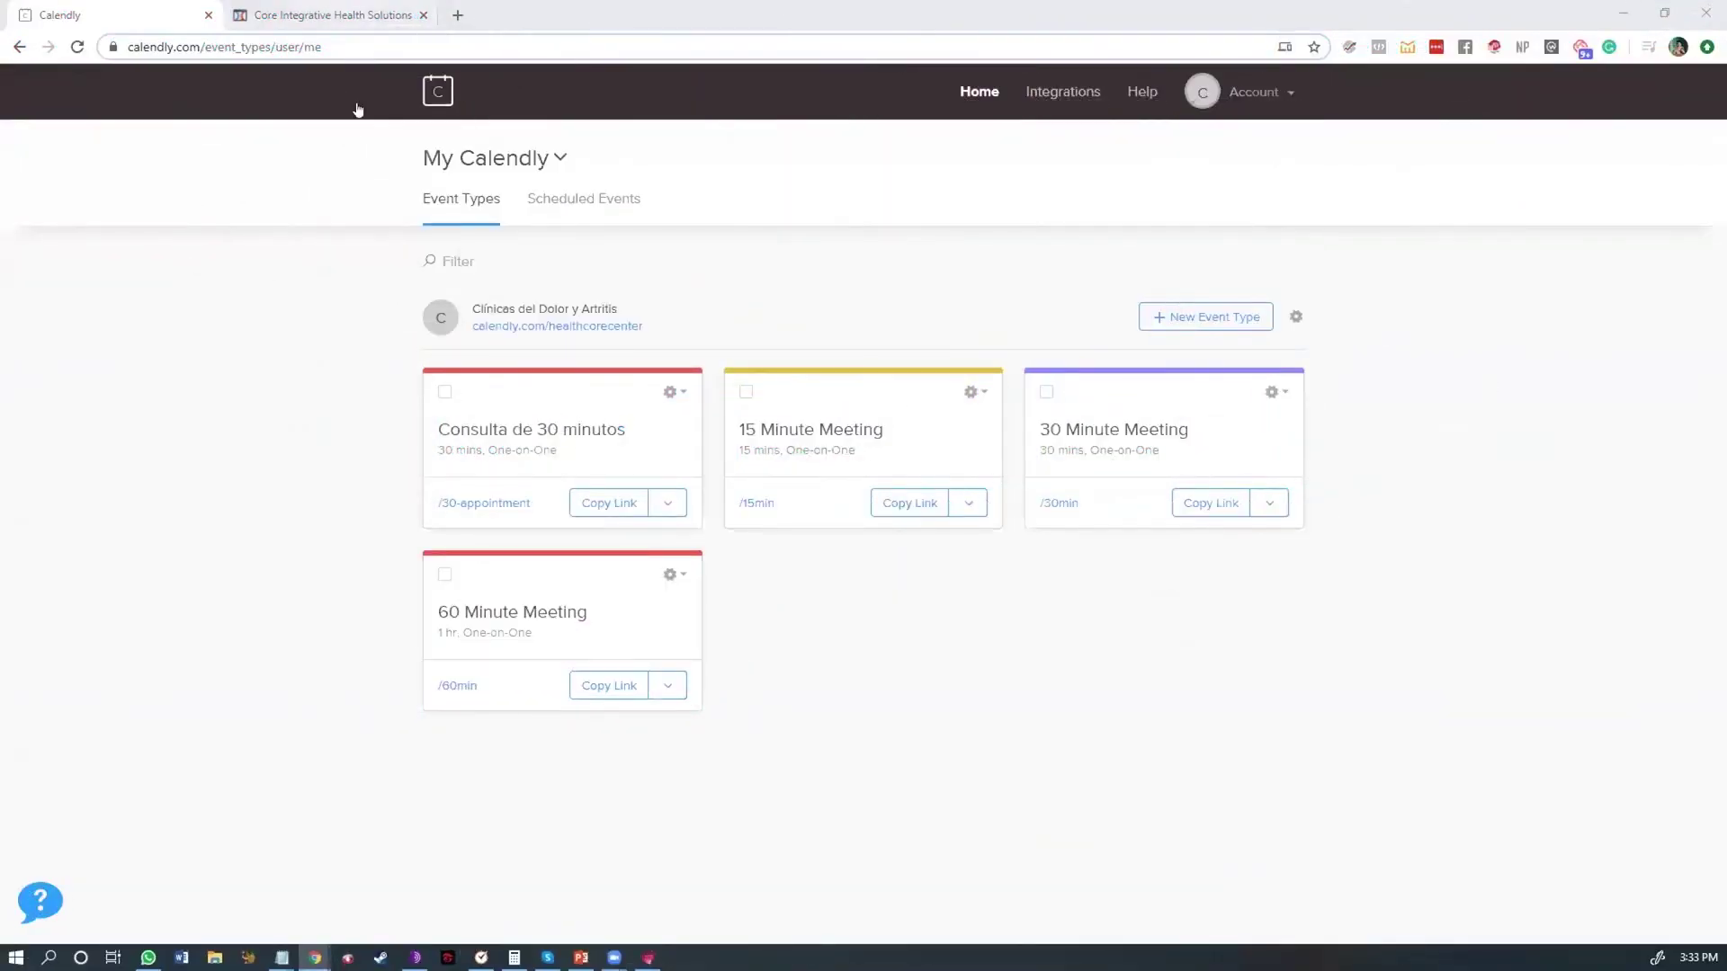
click(329, 15)
scroll(776, 682, up, 15)
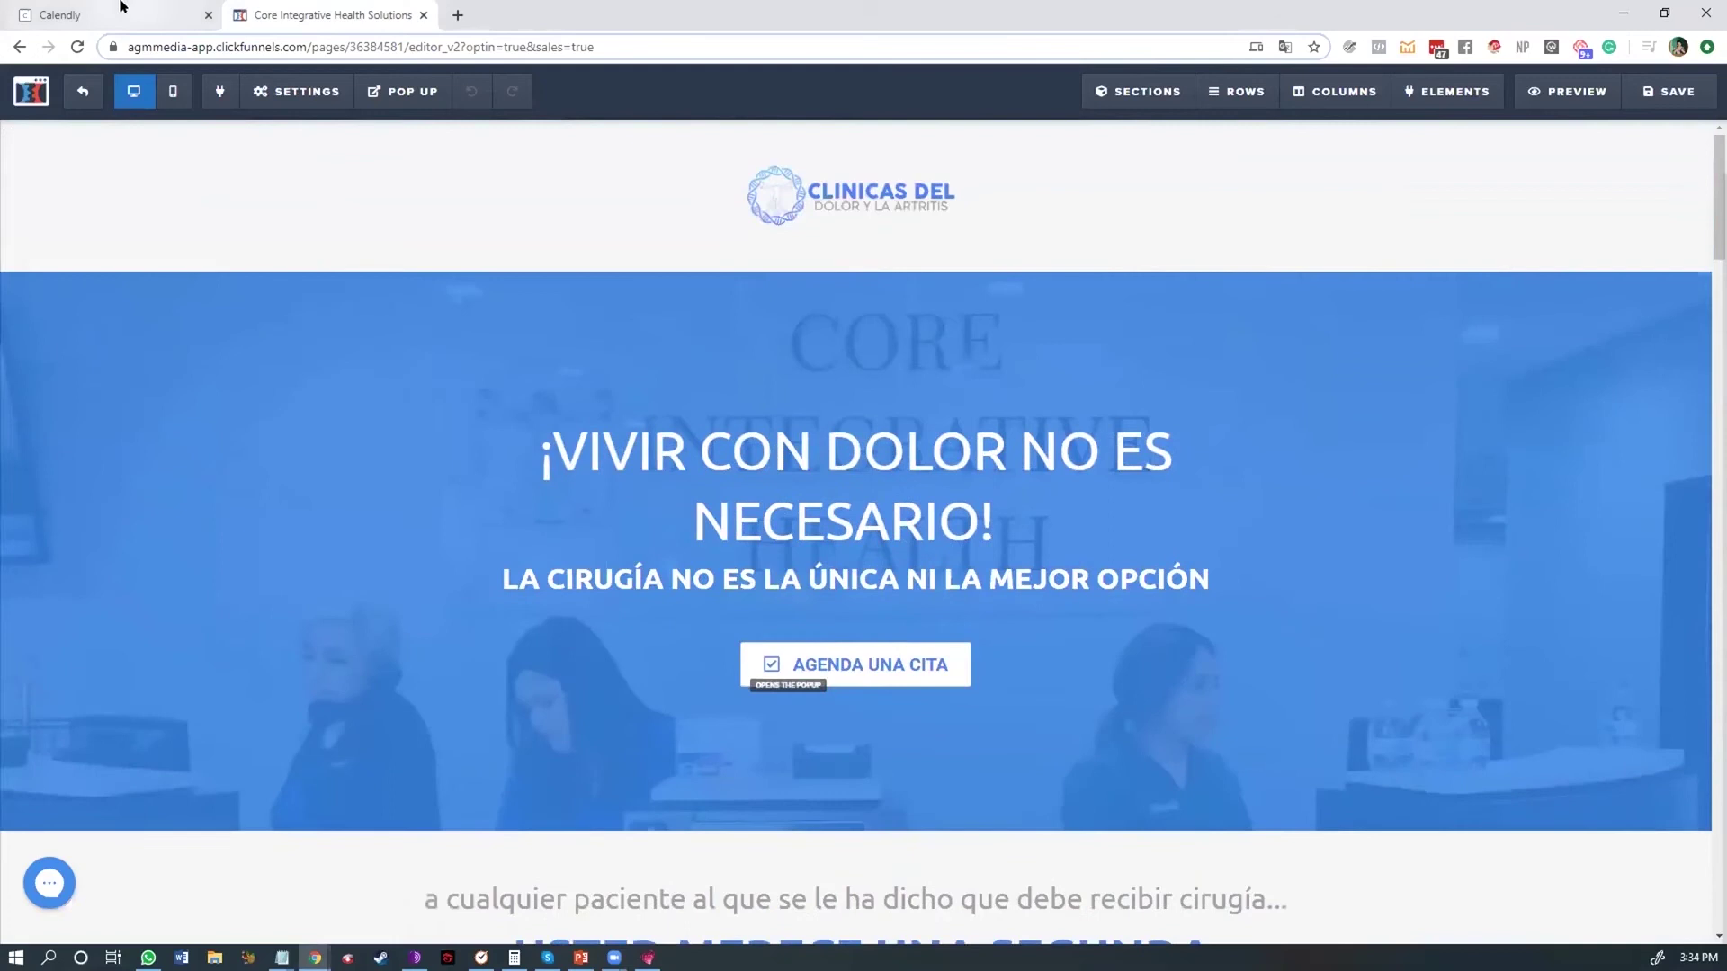
Step: Switch to Calendly and generate the Inline Embed code for the "Consulta de 30 minutos" event type
click(117, 12)
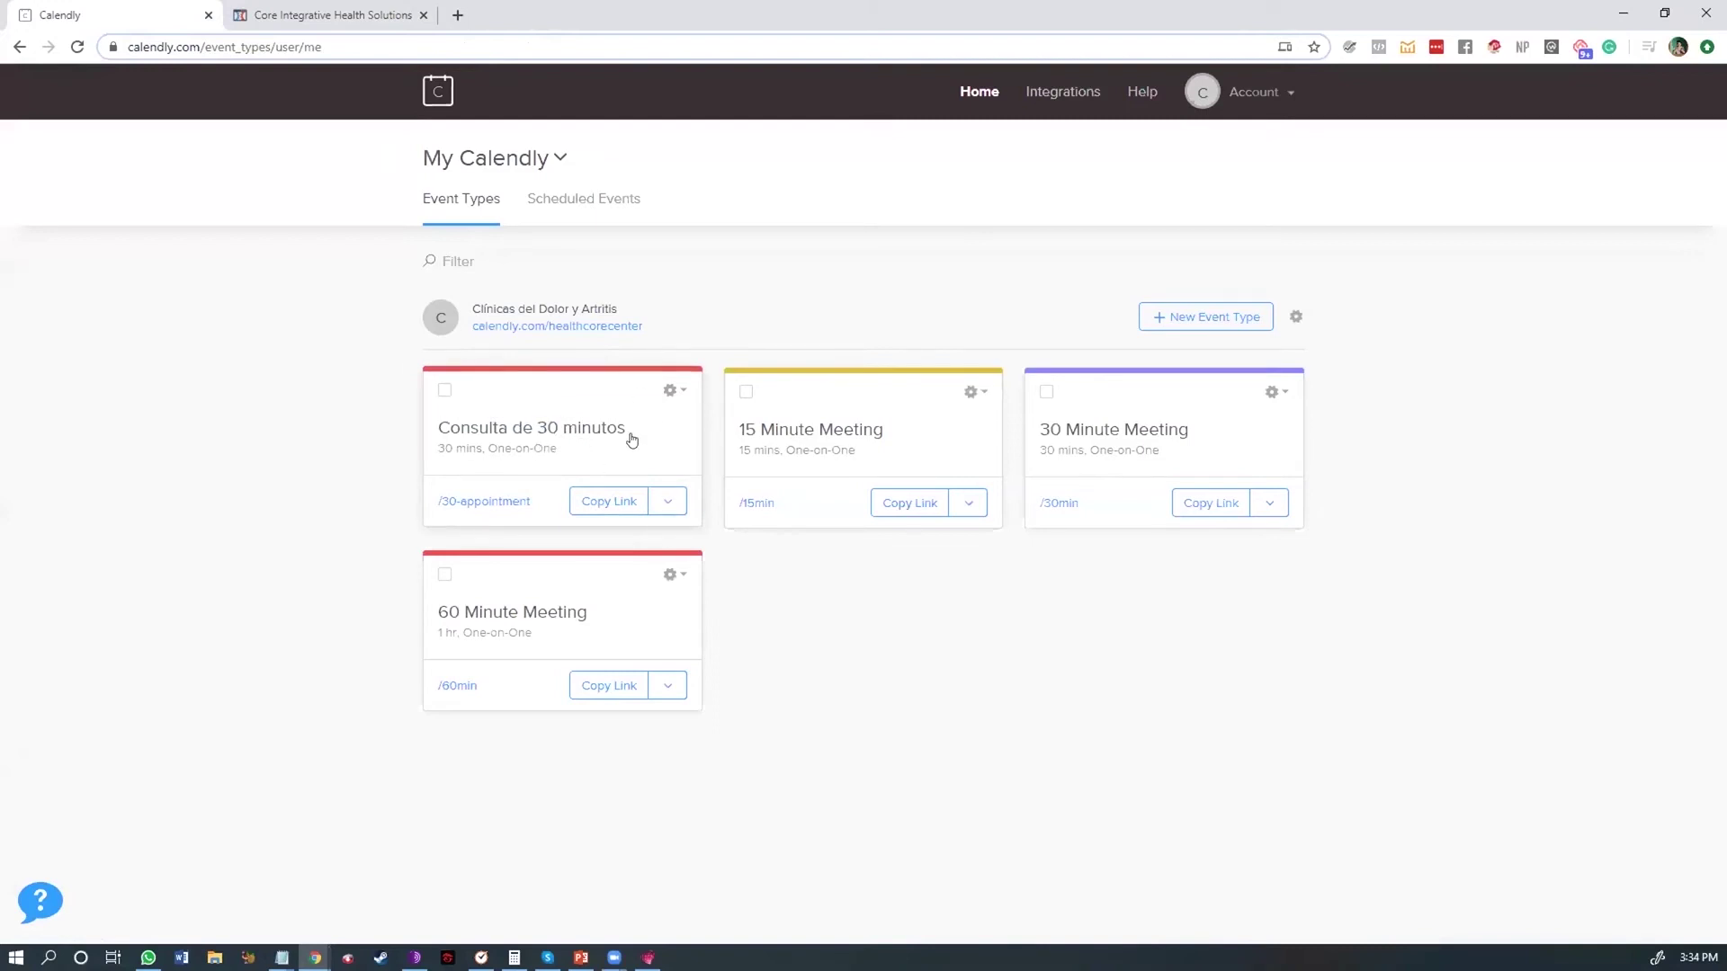
click(671, 390)
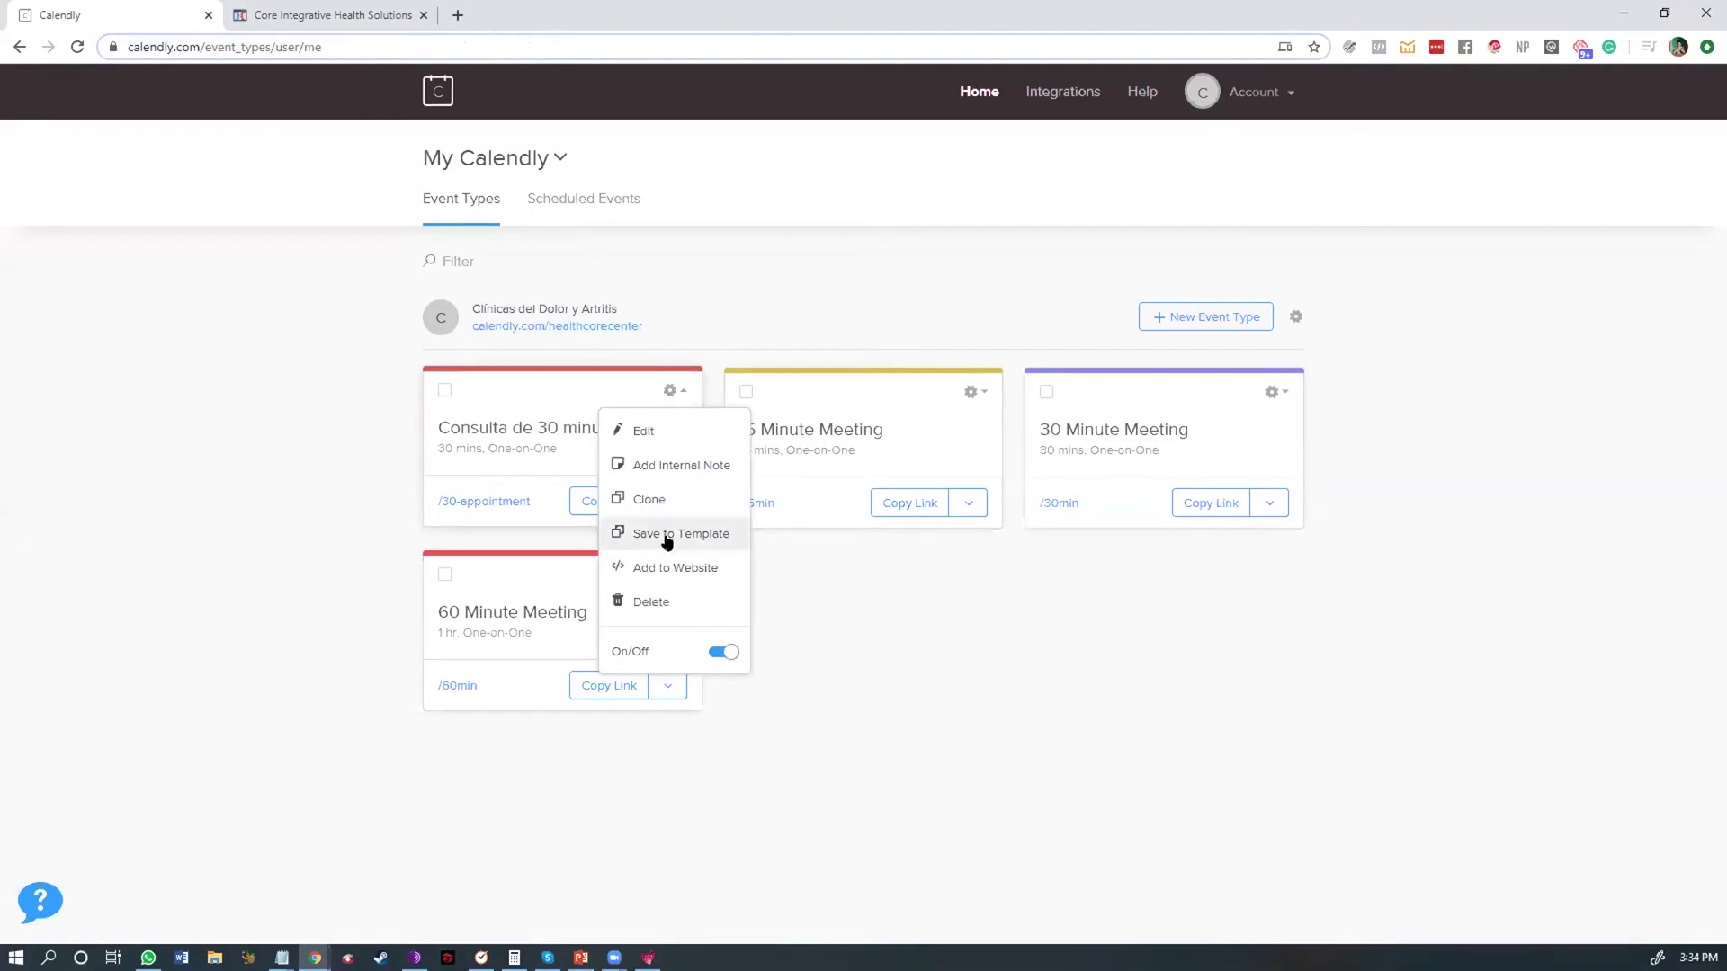
click(673, 390)
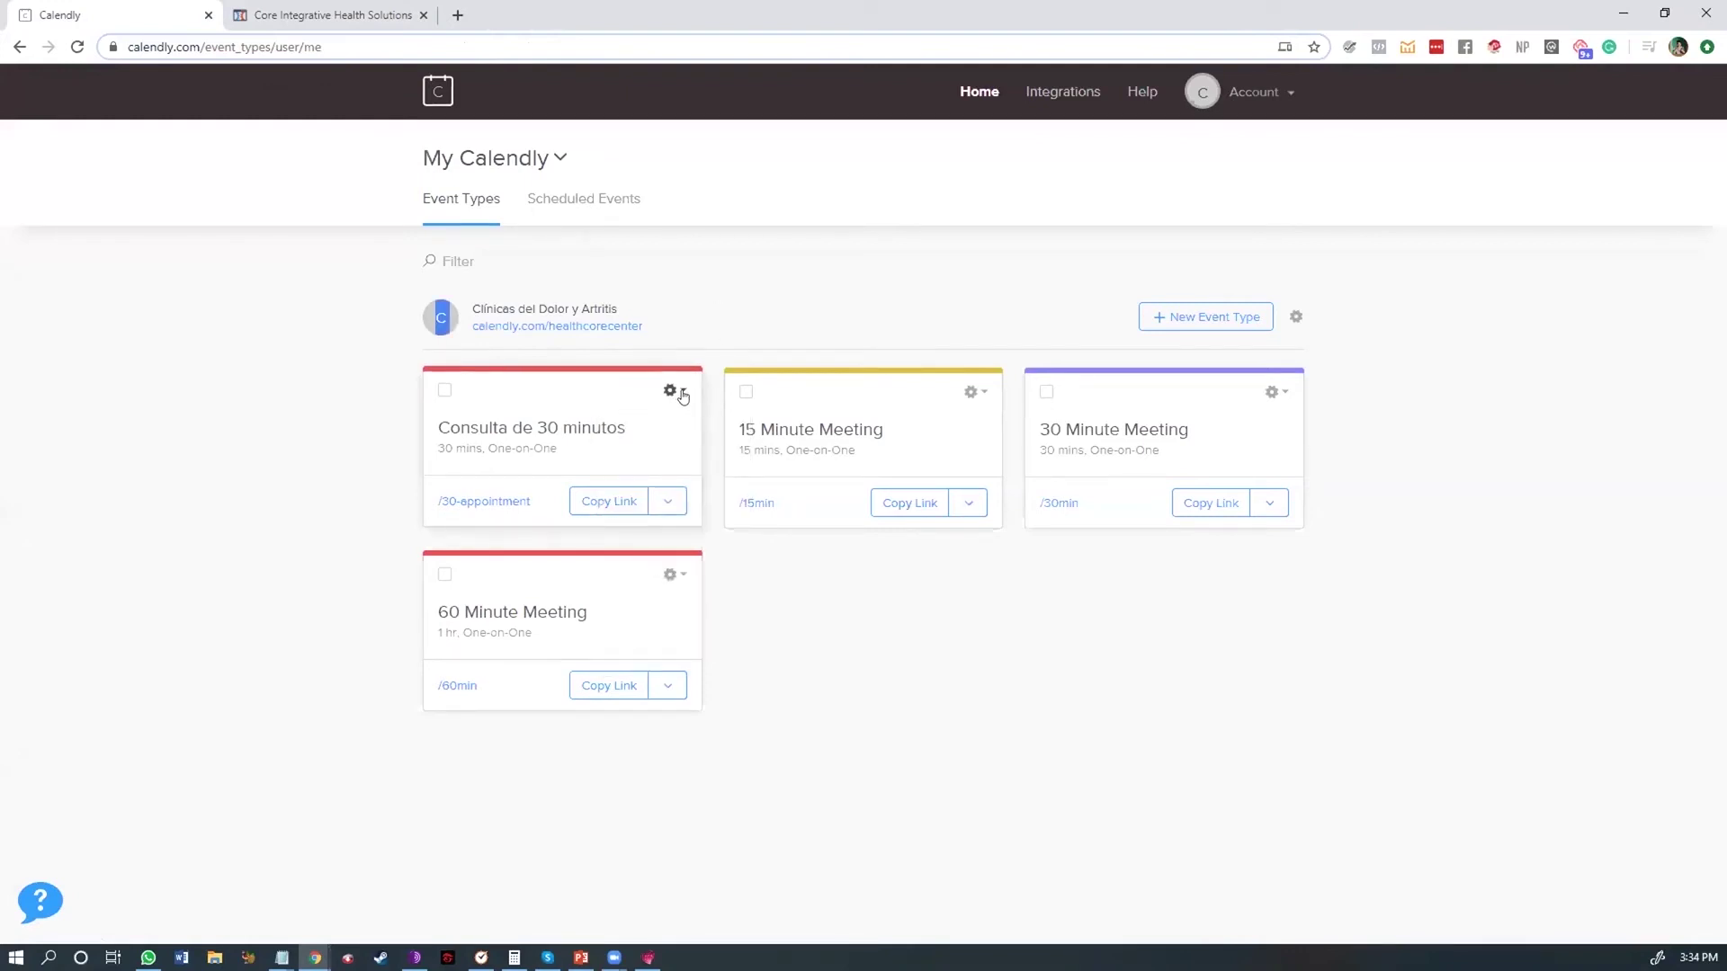
click(683, 397)
click(661, 571)
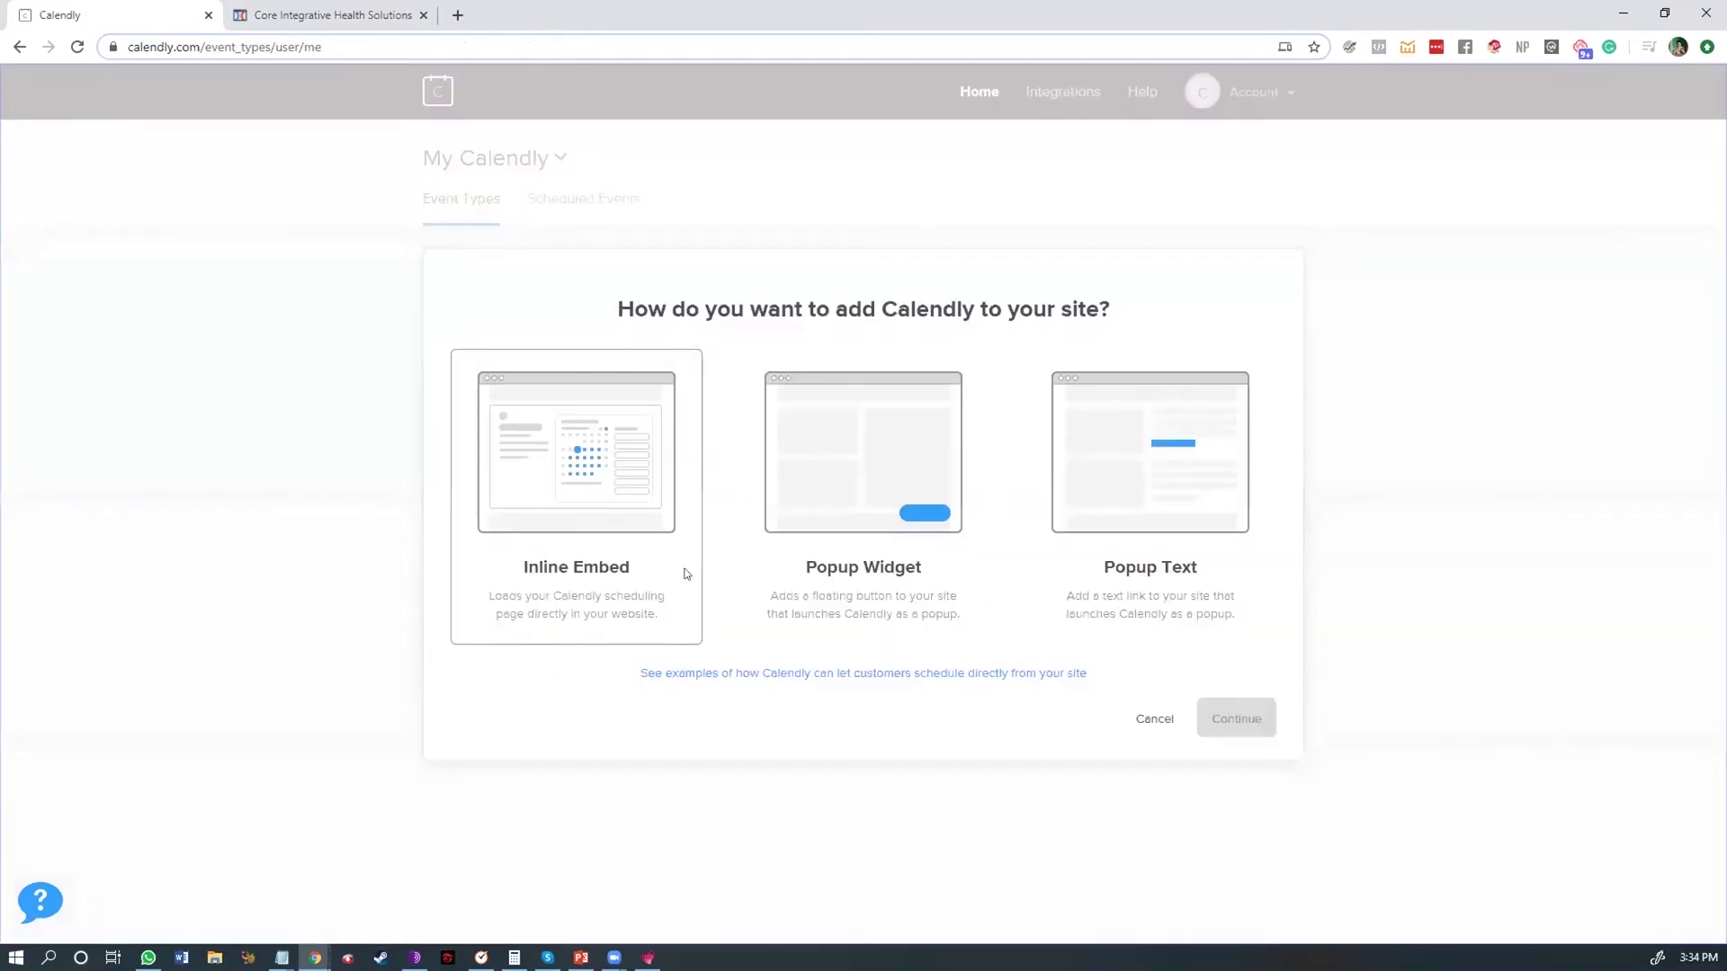
click(597, 556)
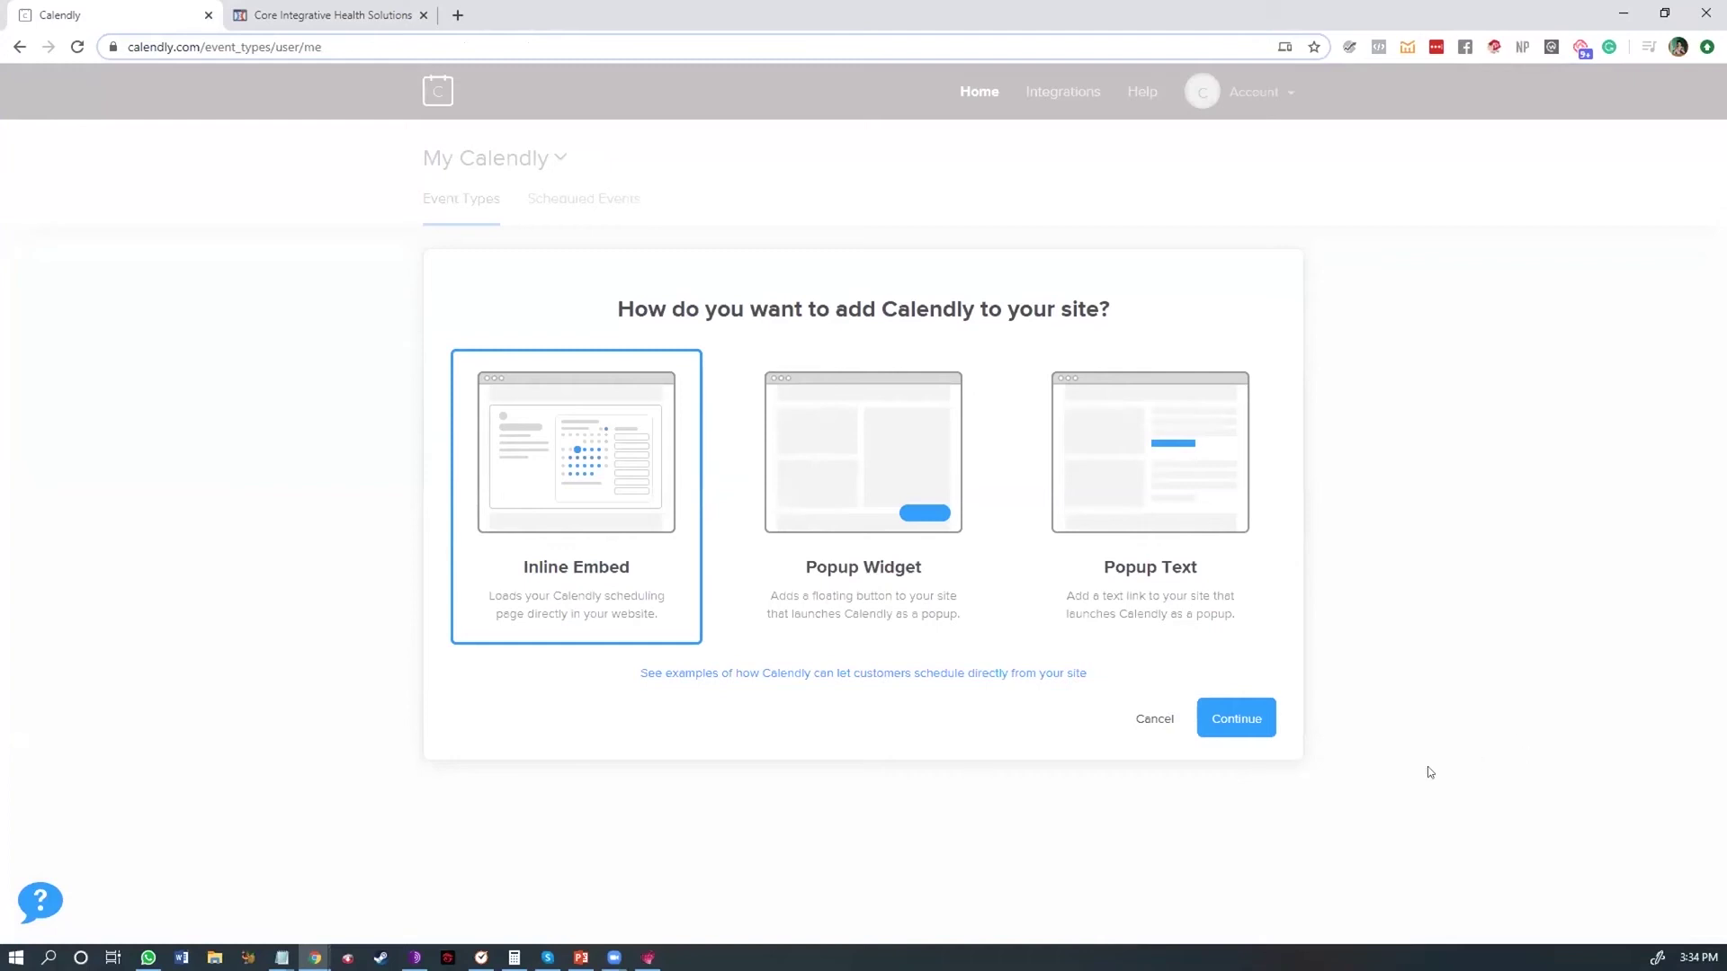
click(1243, 725)
click(1237, 716)
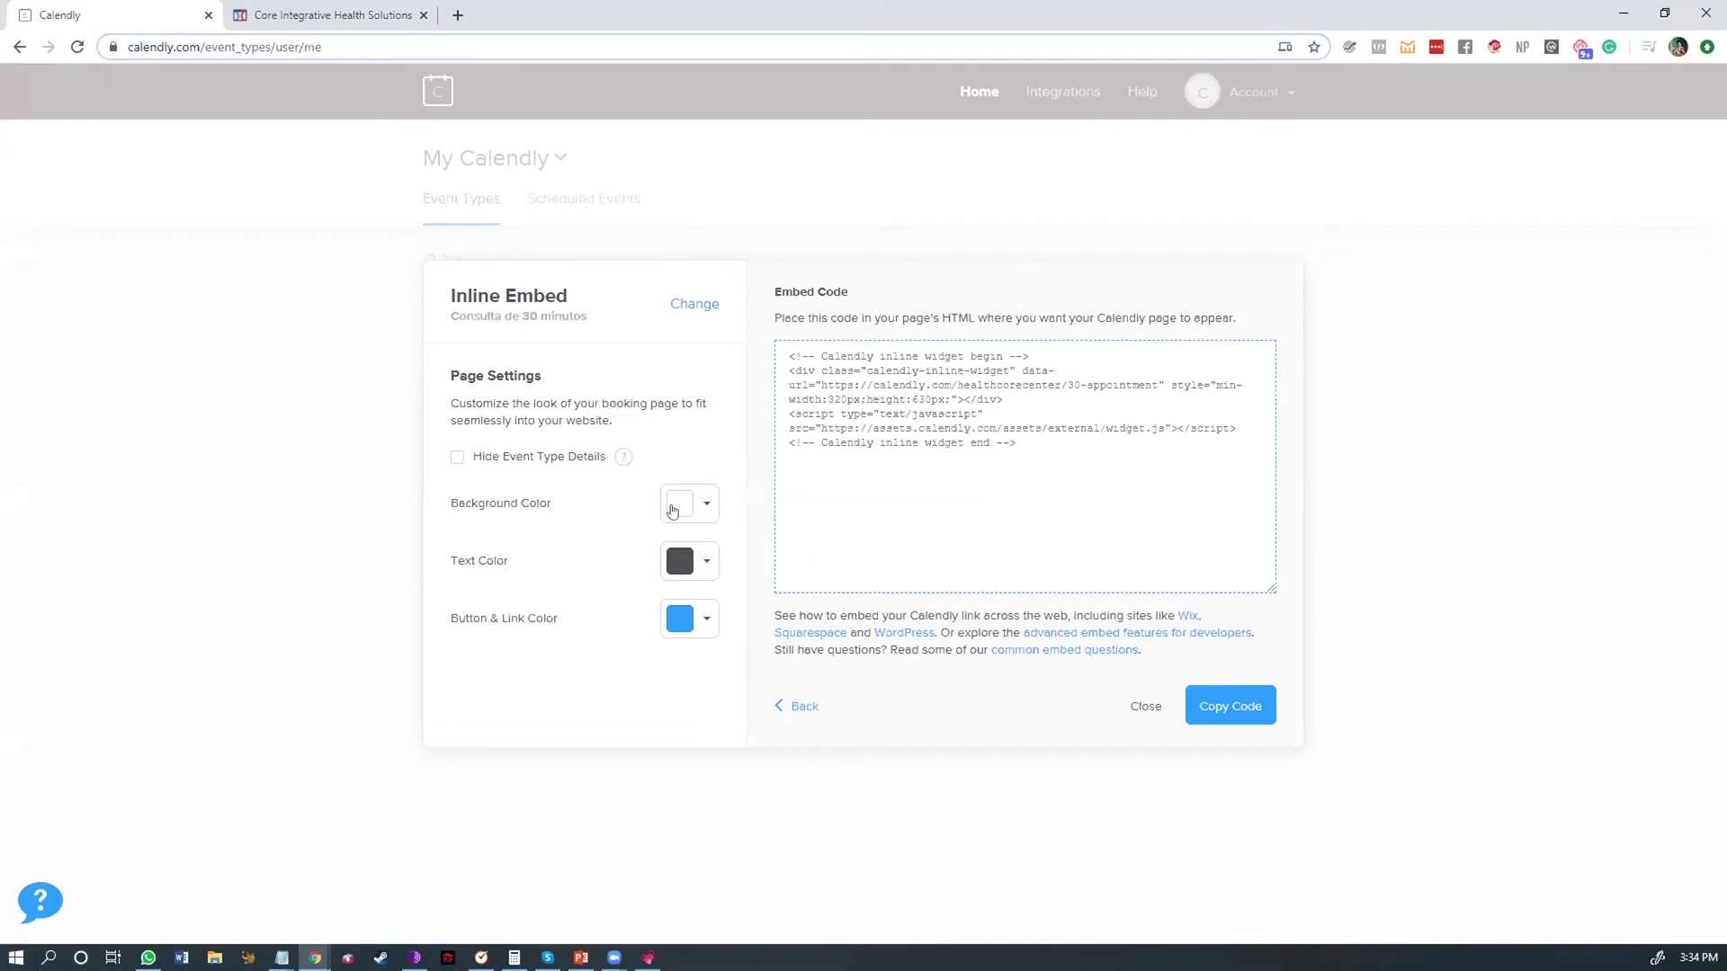
Step: Examine the landing page's colours in ClickFunnels against the Calendly widget's colour options
mouse_move(695, 616)
click(324, 15)
scroll(869, 510, down, 3)
scroll(869, 510, down, 10)
scroll(804, 701, up, 10)
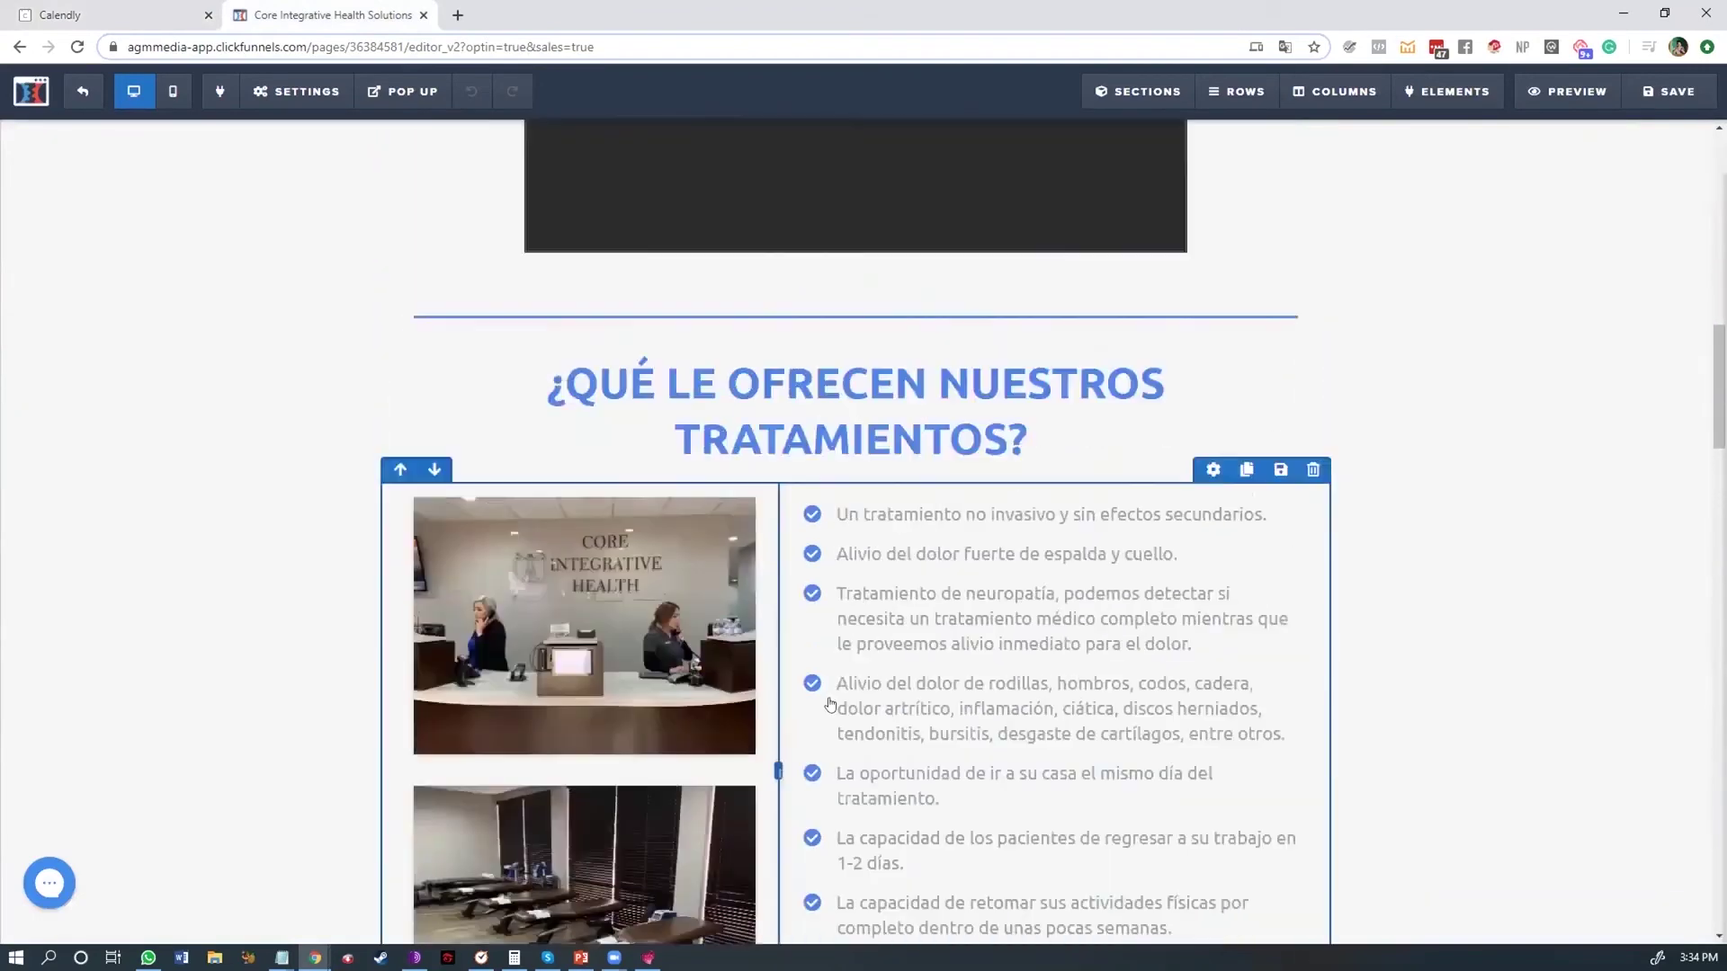
scroll(803, 701, up, 3)
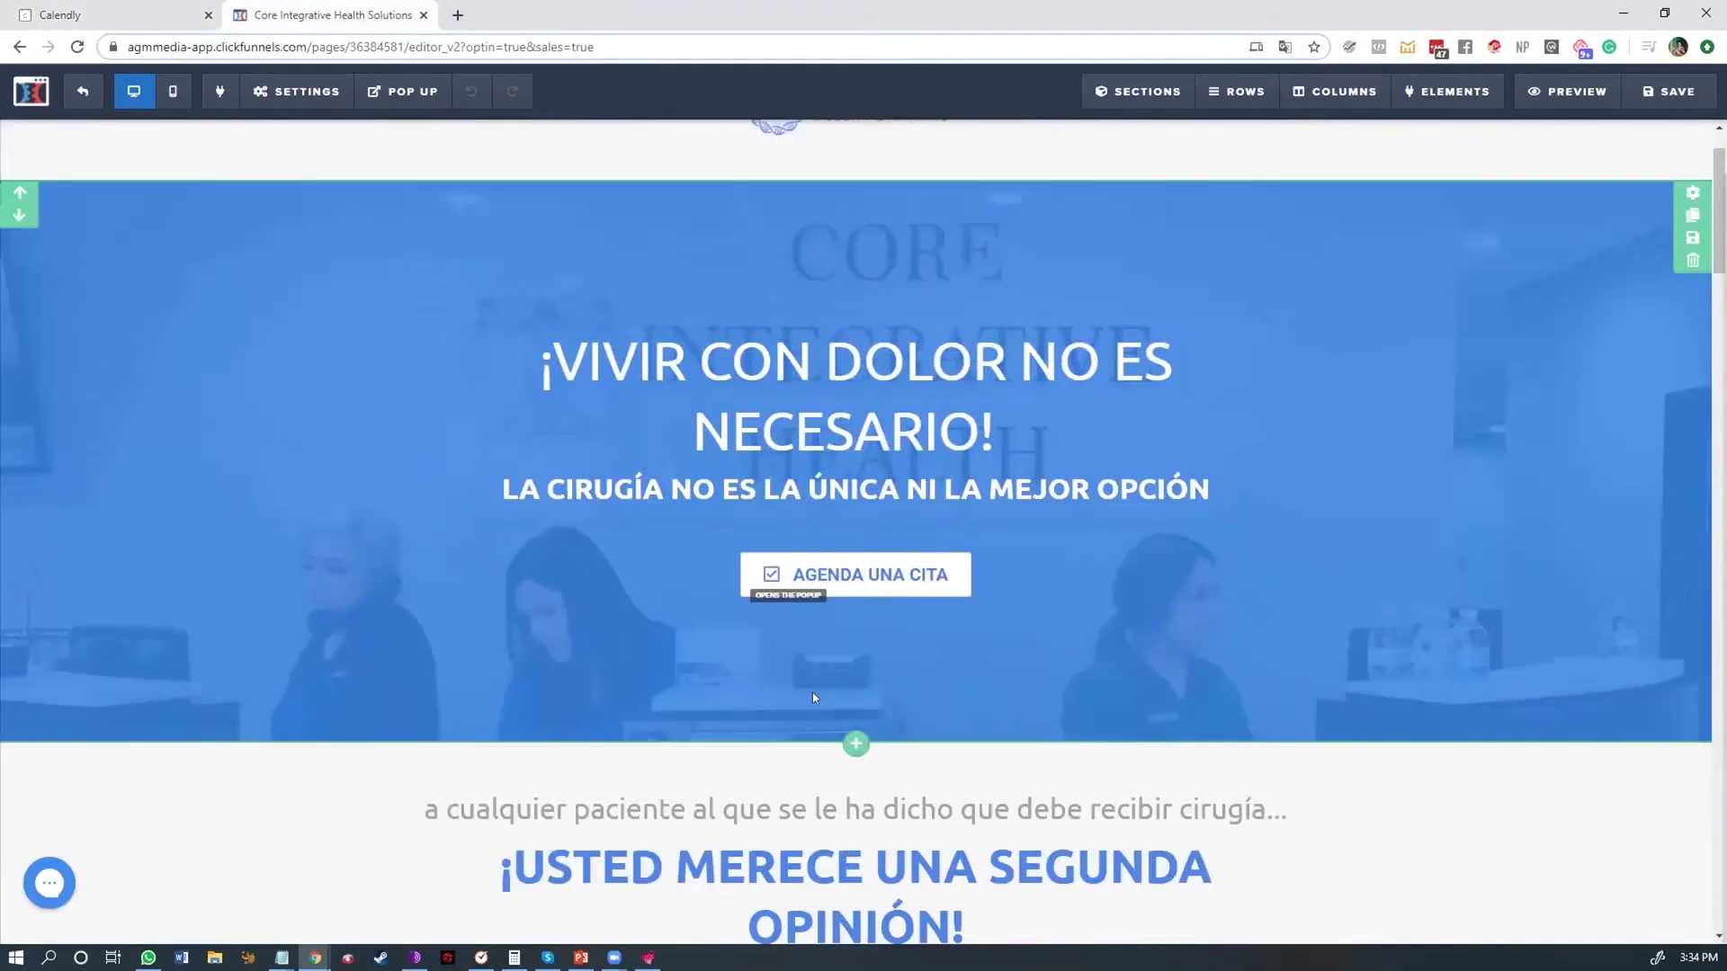
click(115, 16)
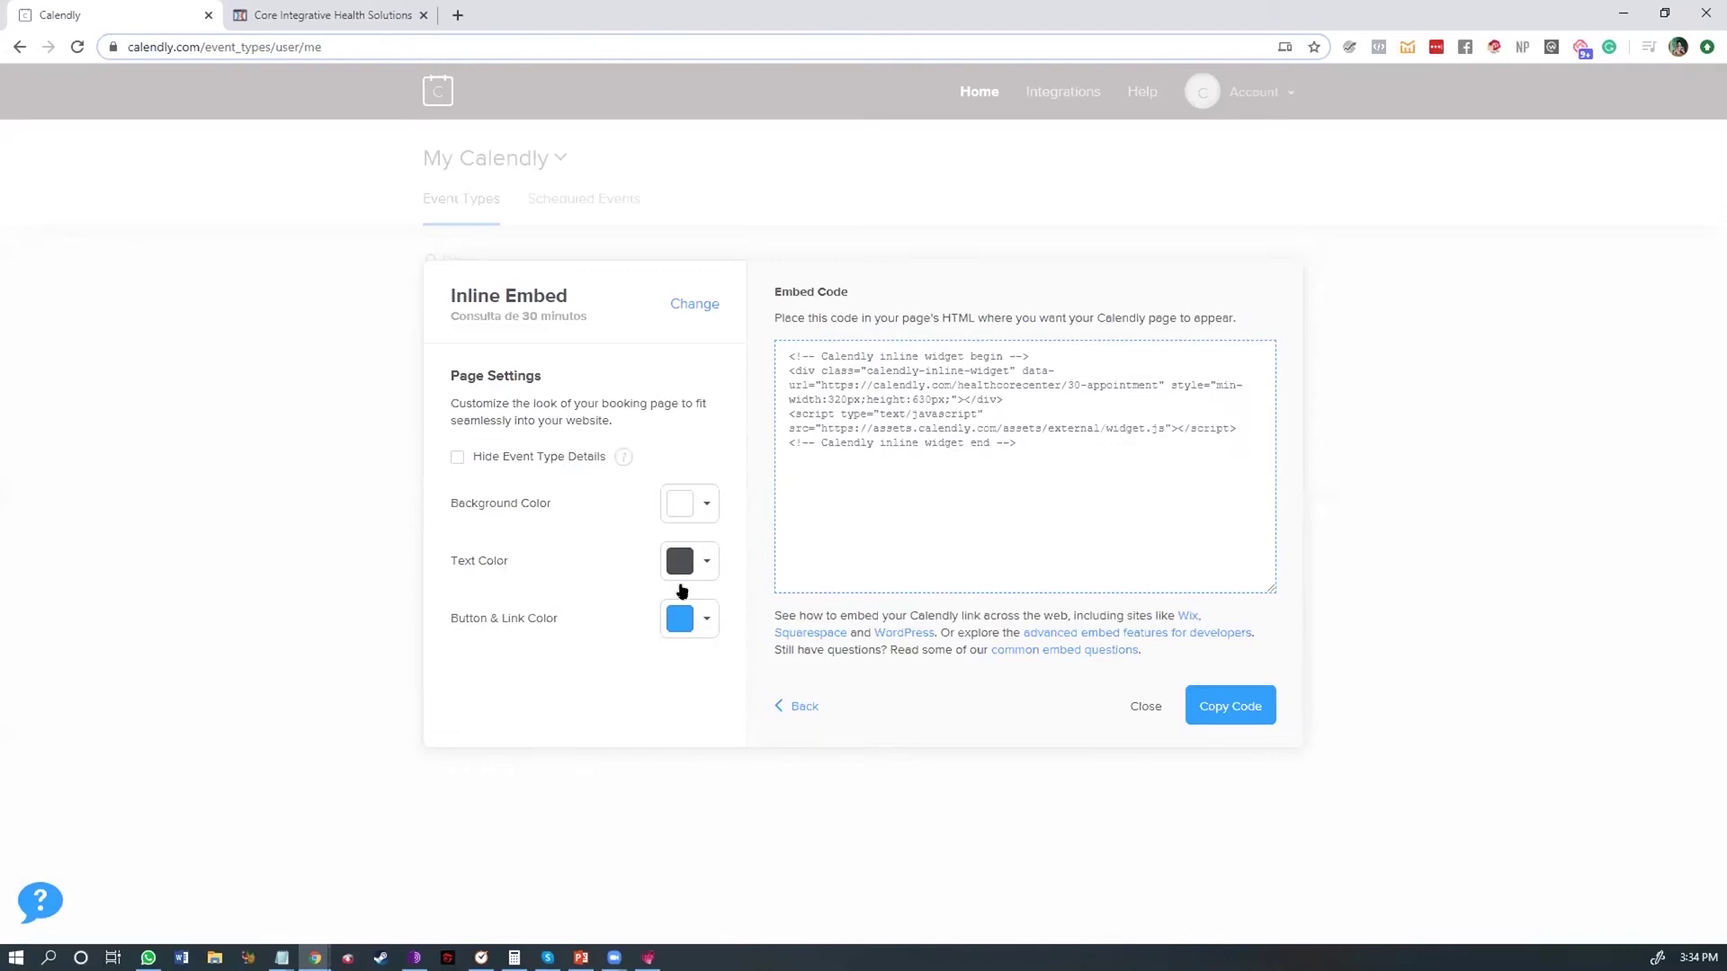
Step: Copy the Calendly embed code, switch to the ClickFunnels editor and open the landing page's pop-up for editing
click(1245, 717)
click(329, 16)
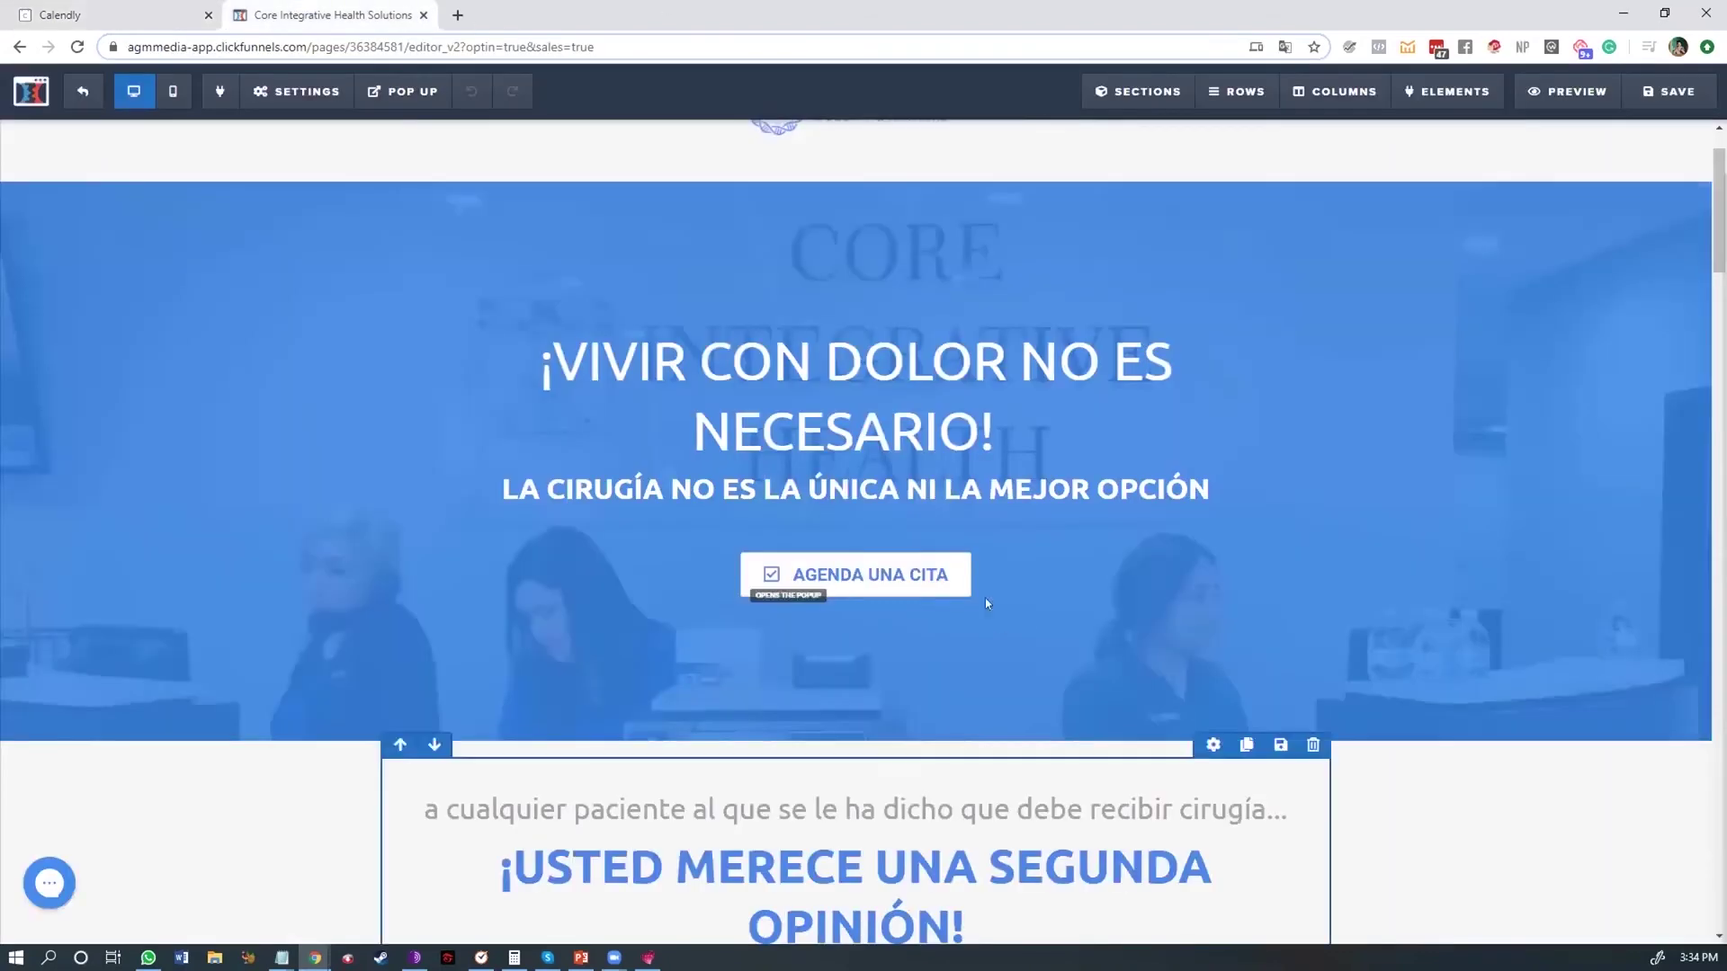
scroll(843, 315, down, 3)
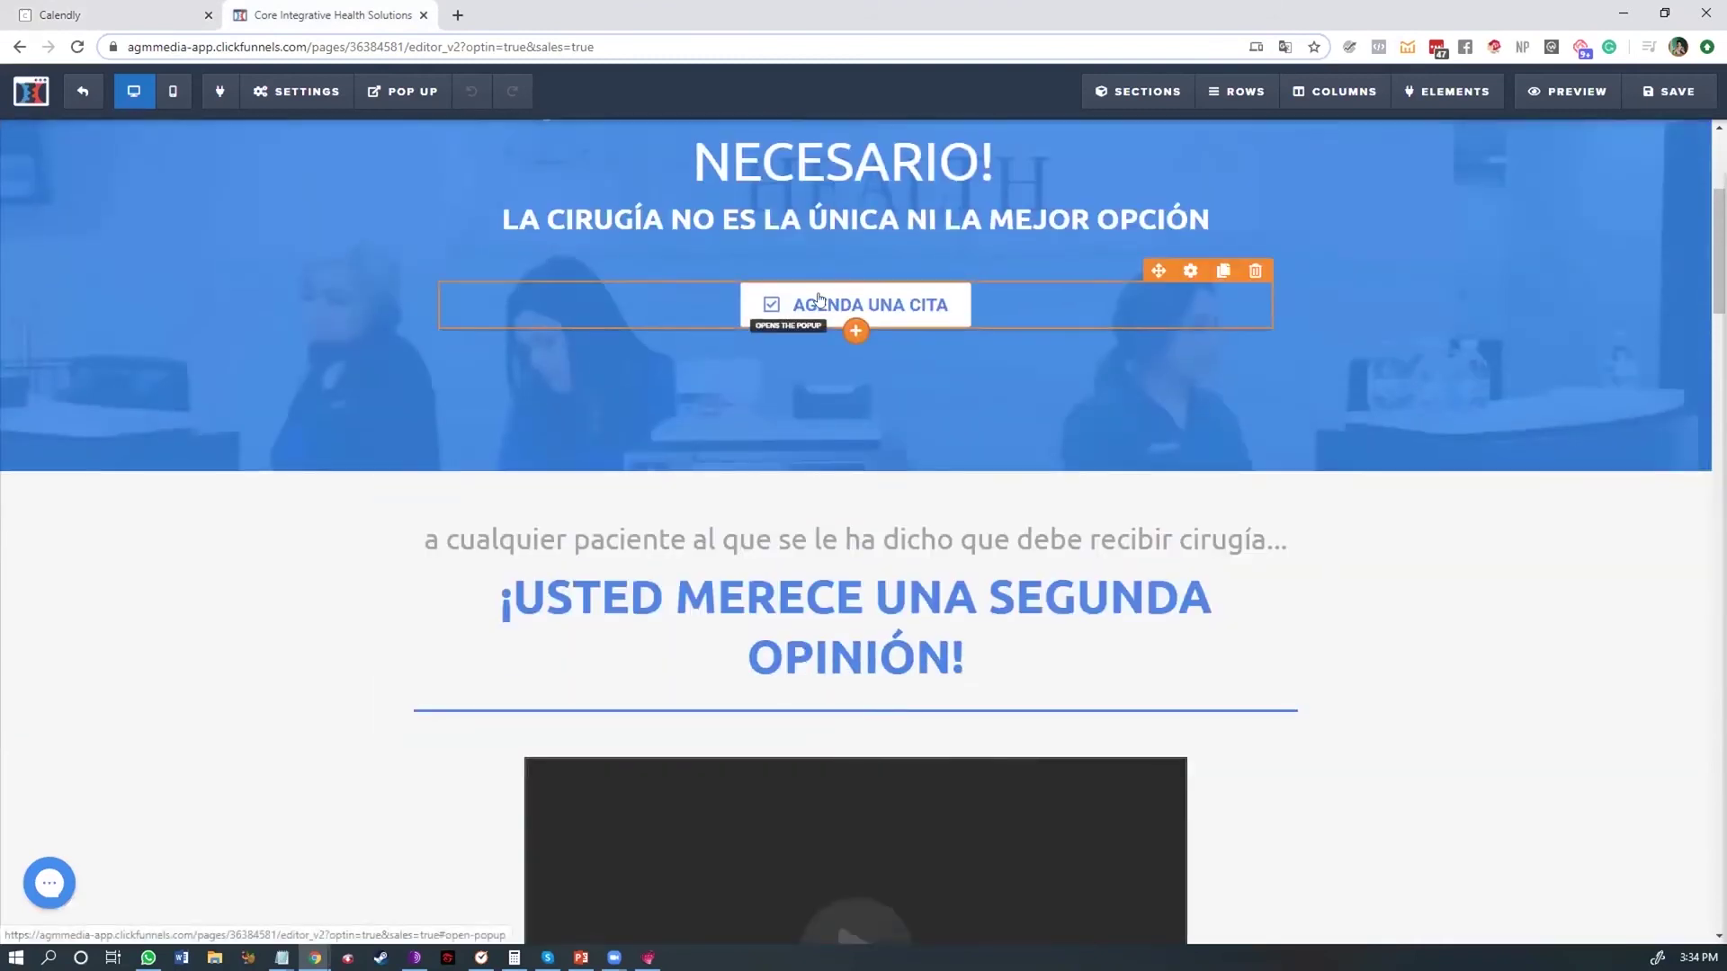
click(402, 91)
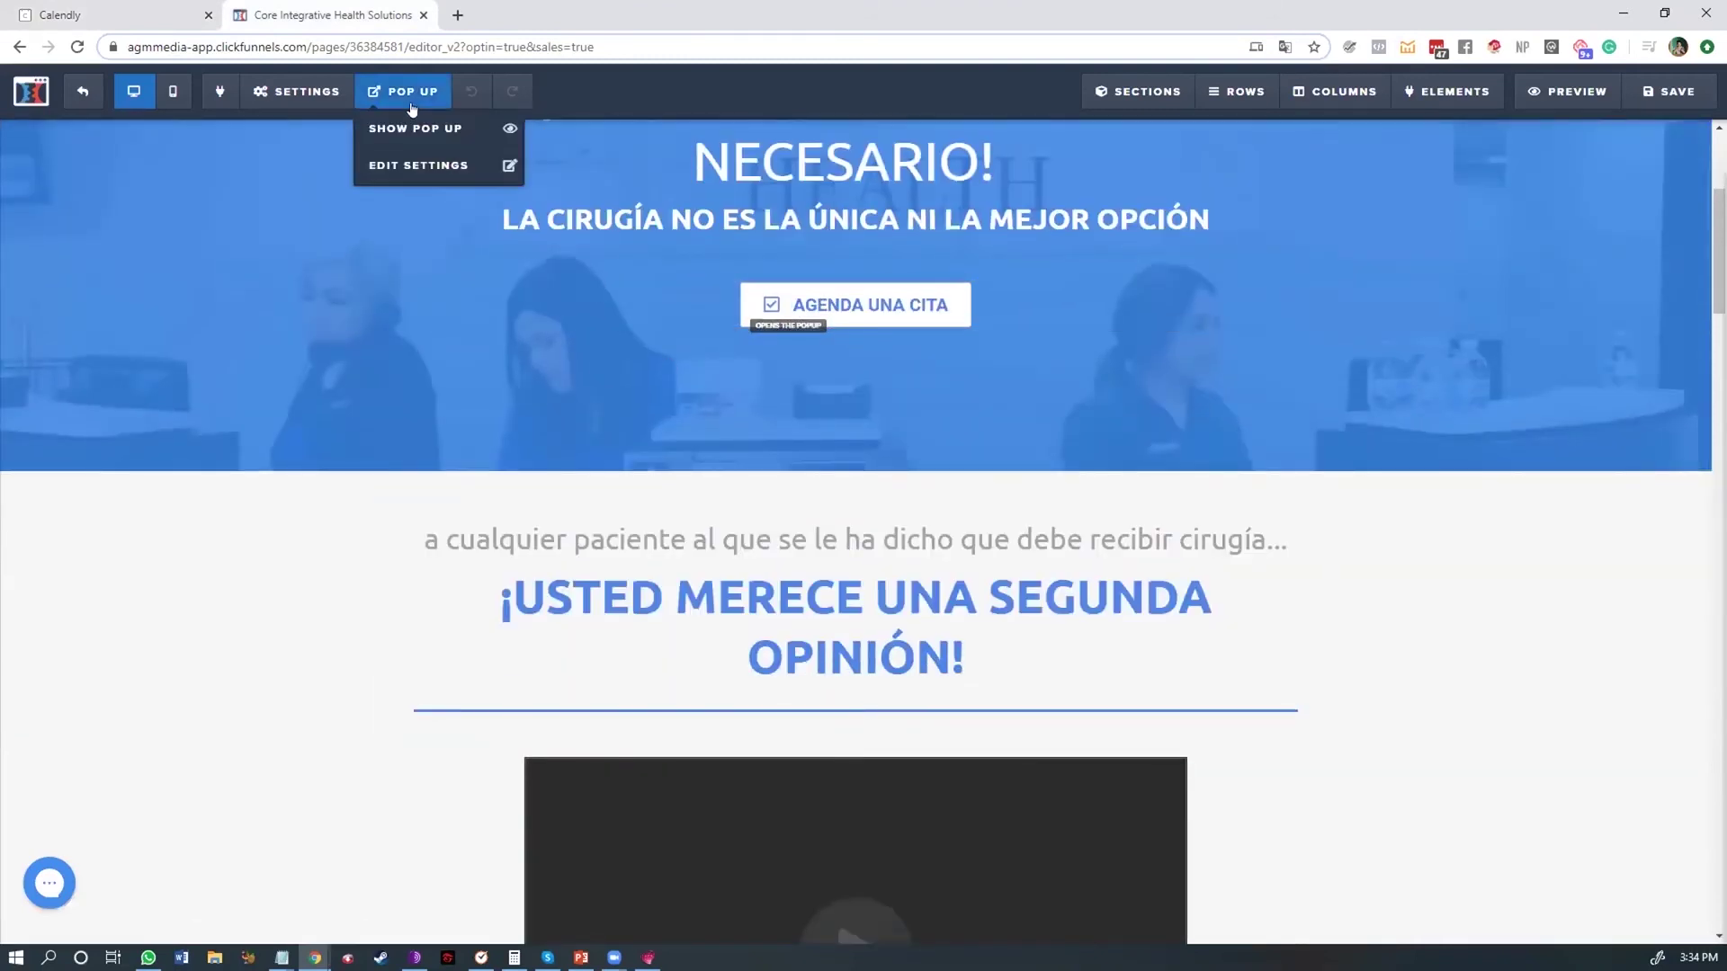
click(395, 168)
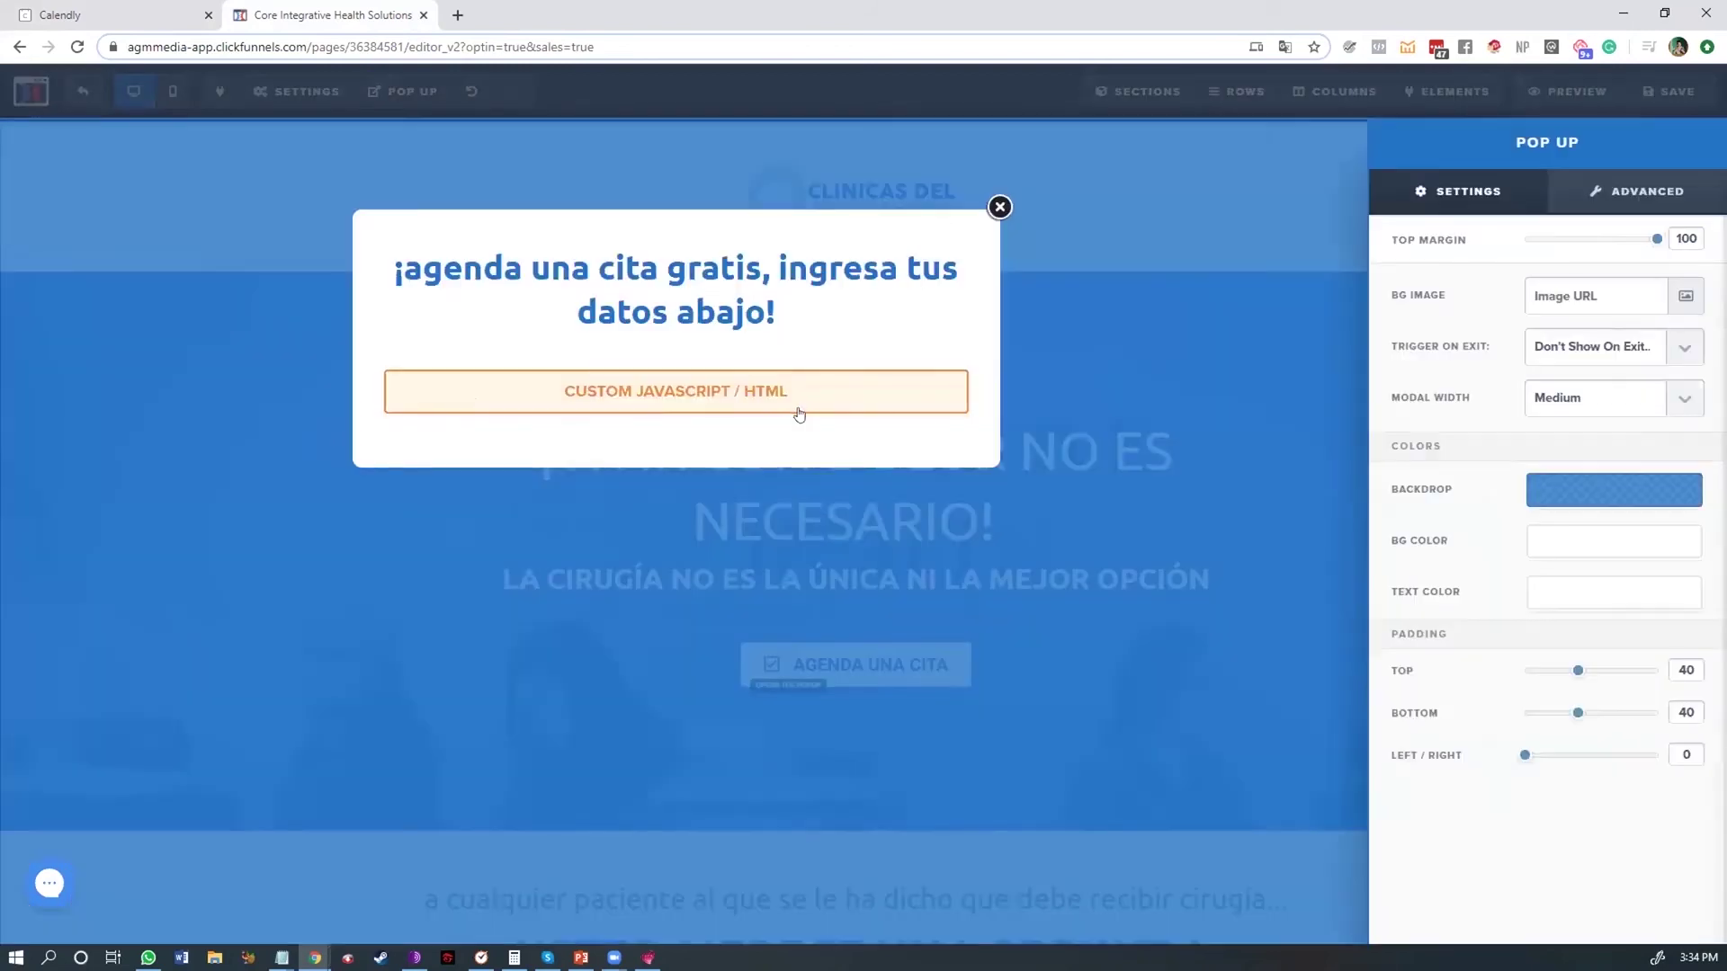
click(769, 402)
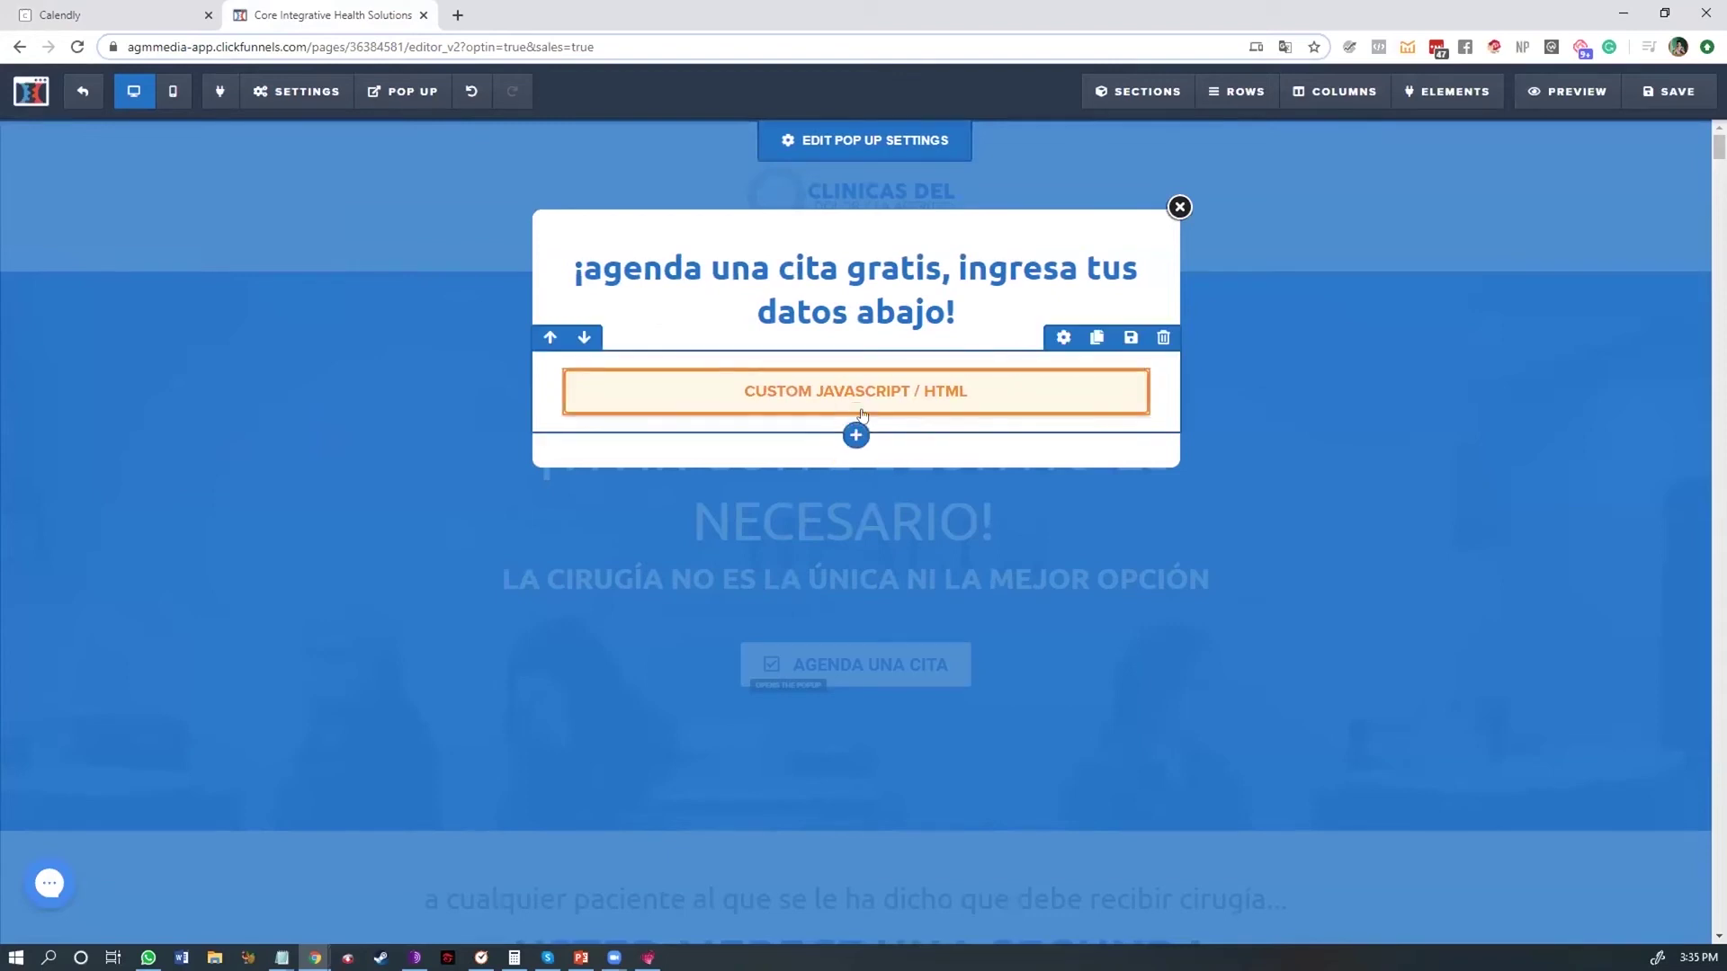
Step: Add a second Custom JS/HTML element to the pop-up below the existing one
click(849, 423)
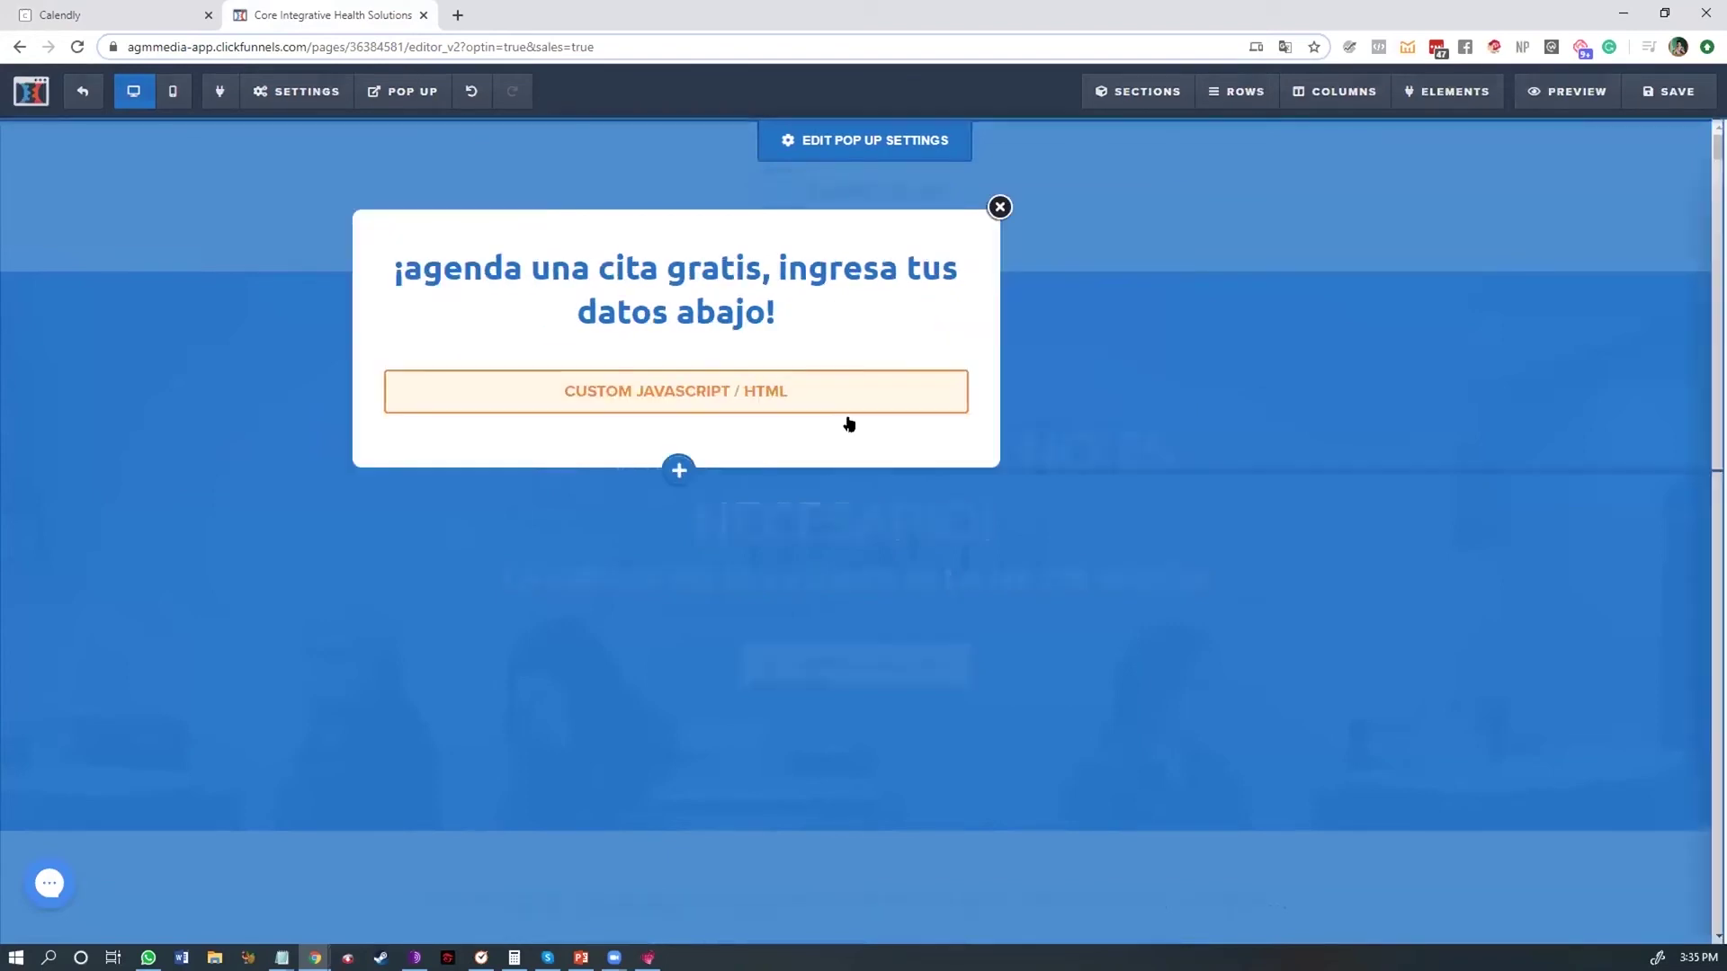
click(1367, 142)
text(htm)
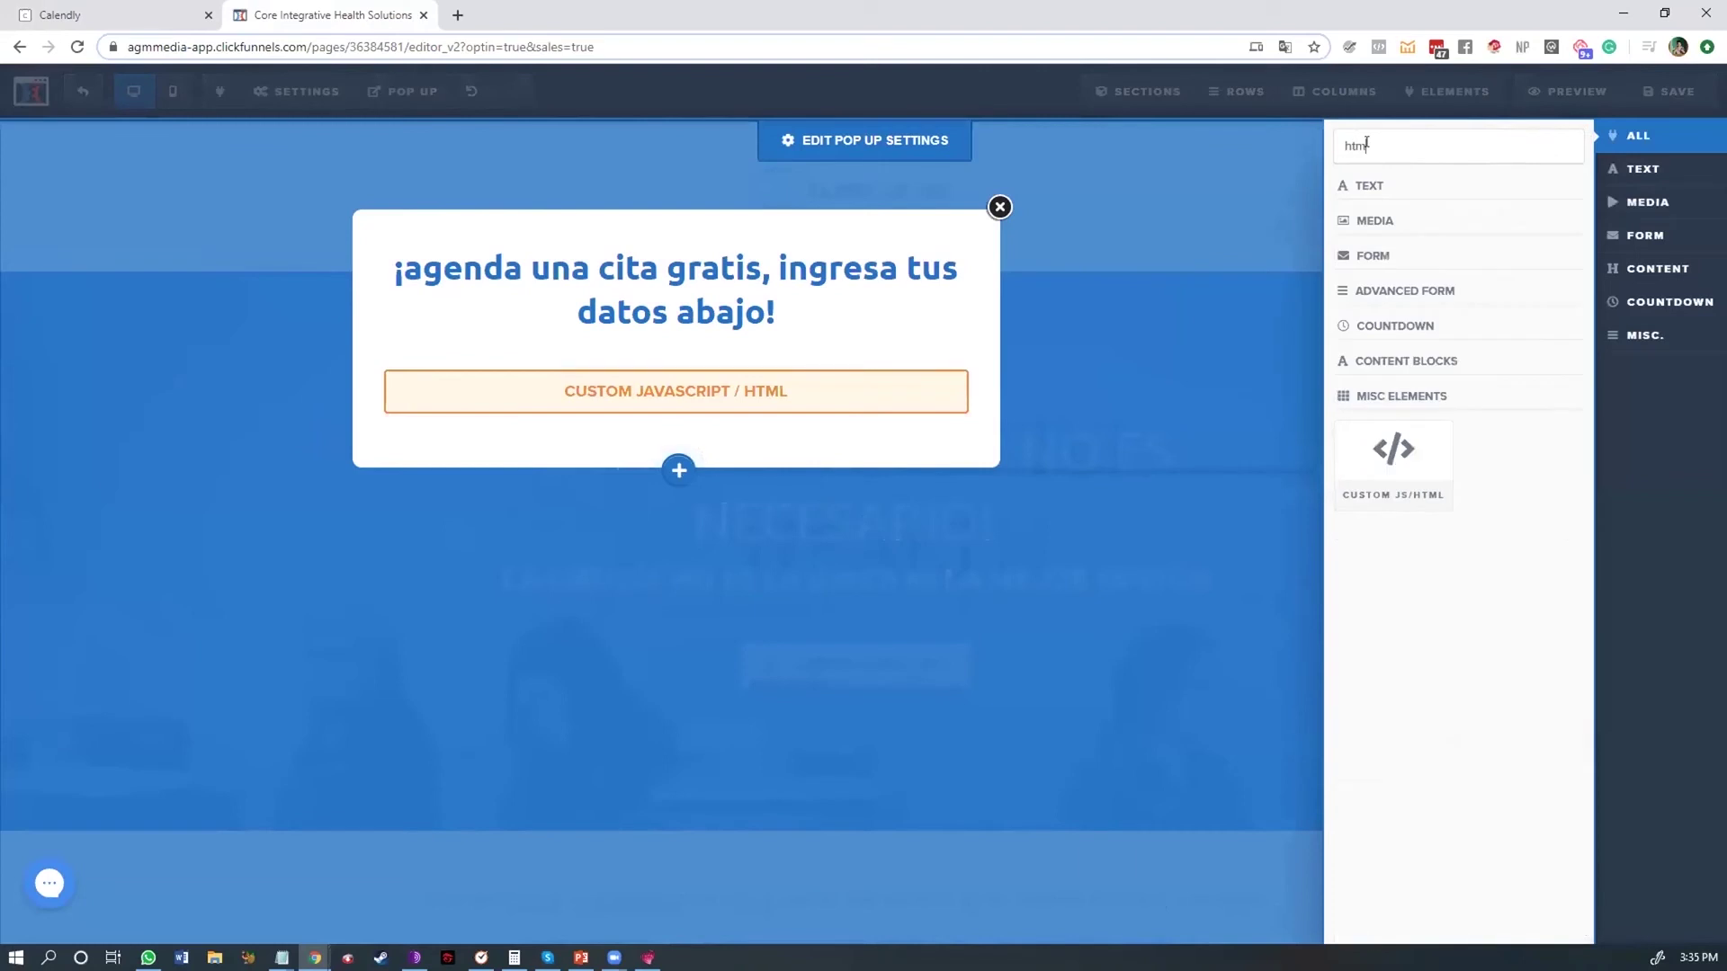
click(1414, 461)
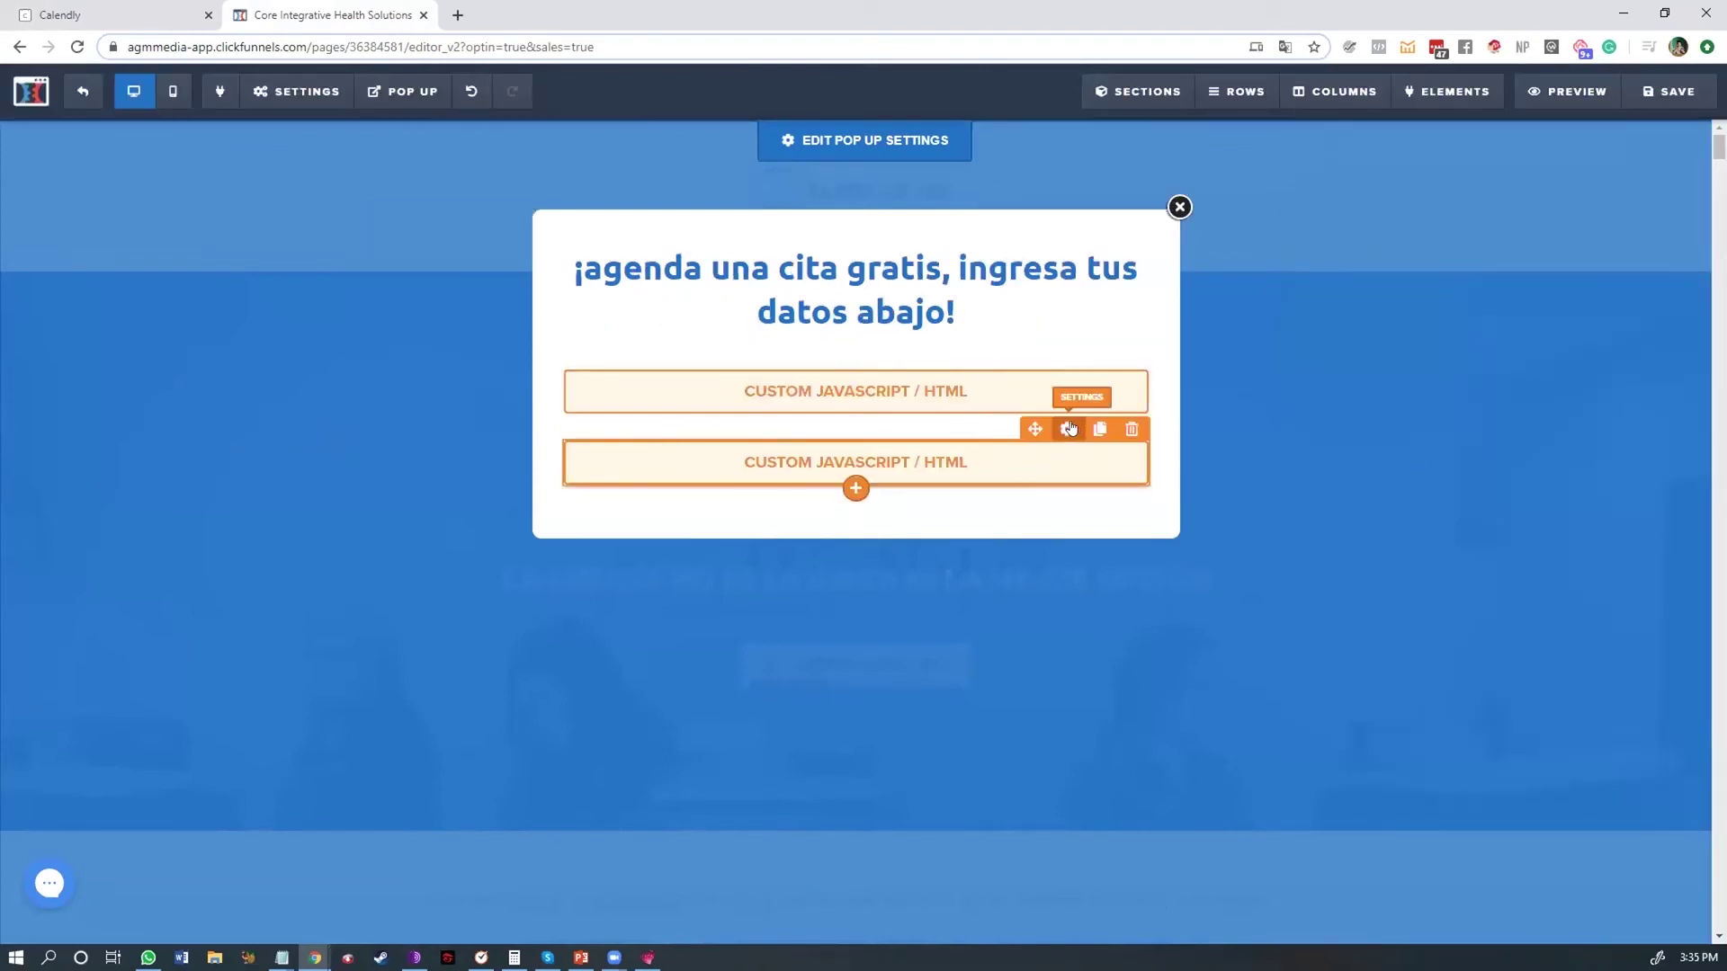
Step: Paste the Calendly inline widget code into the second custom element's code editor and close the editor
click(1069, 428)
click(1538, 291)
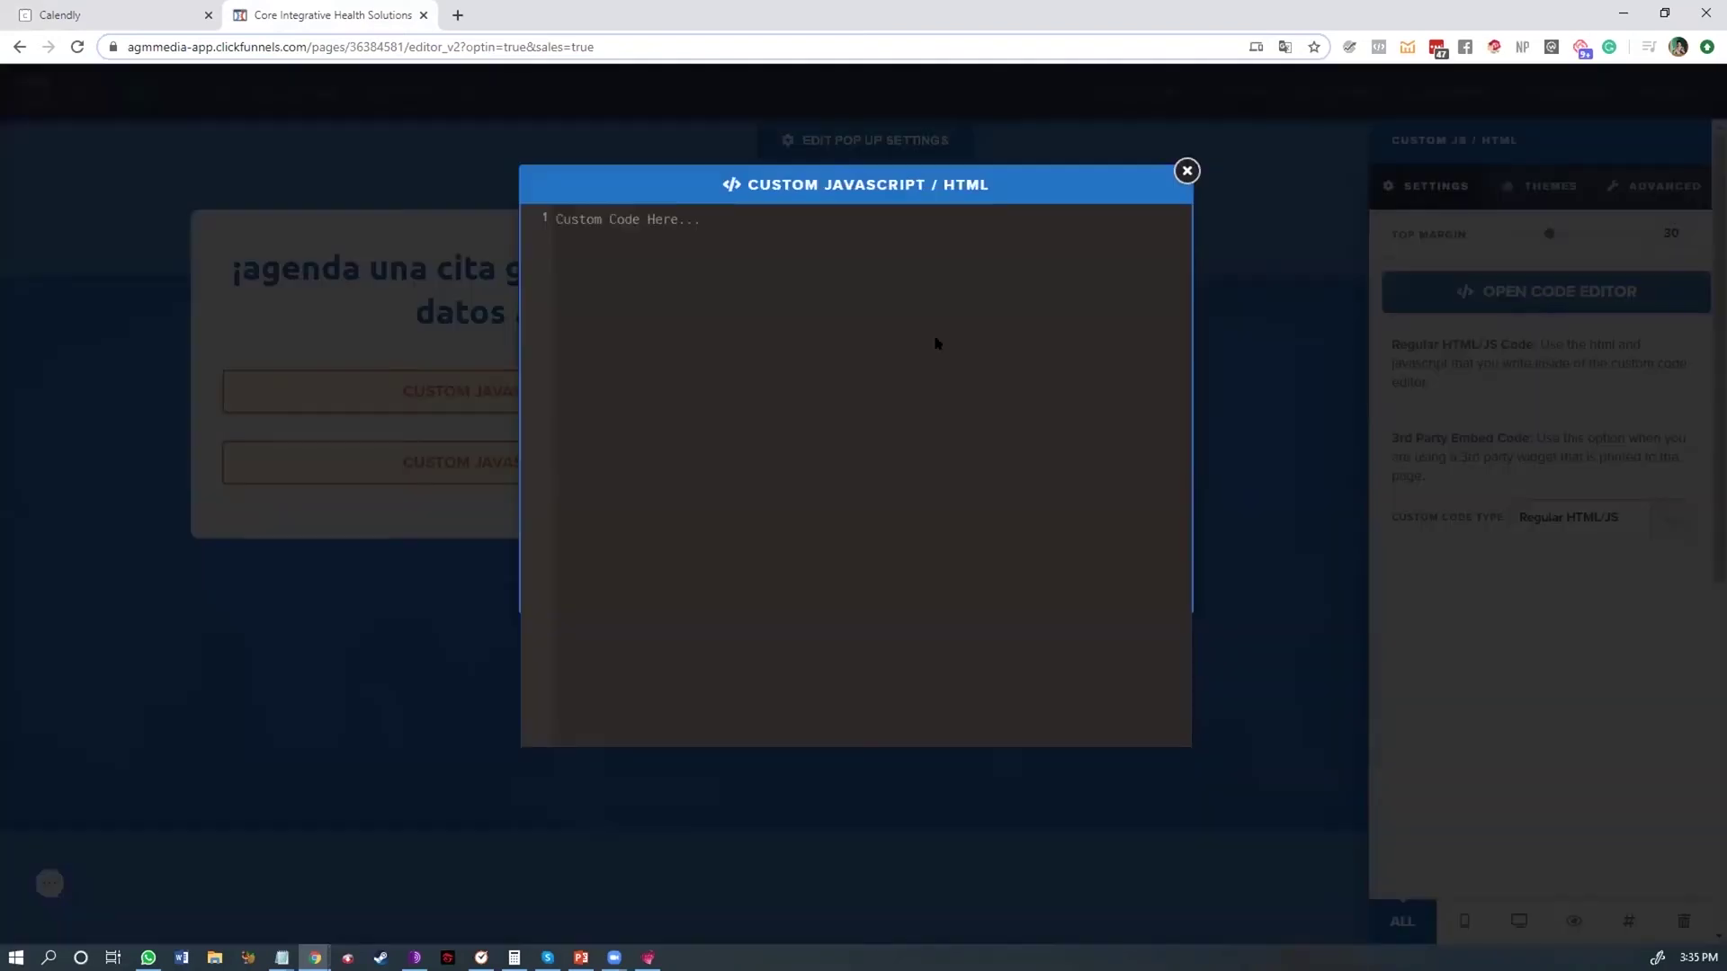
text(<!-- Calendly inline widget begin --> <div class="calendly-inline-widget" data-url="https://calendly.com/healthcorecenter/30-appointment" style="min-width:320px;height:630px;"></div> <script type="text/javascript" src="https://assets.calendly.com/assets/external/widget.js"></script> <!-- Calendly inline widget end -->)
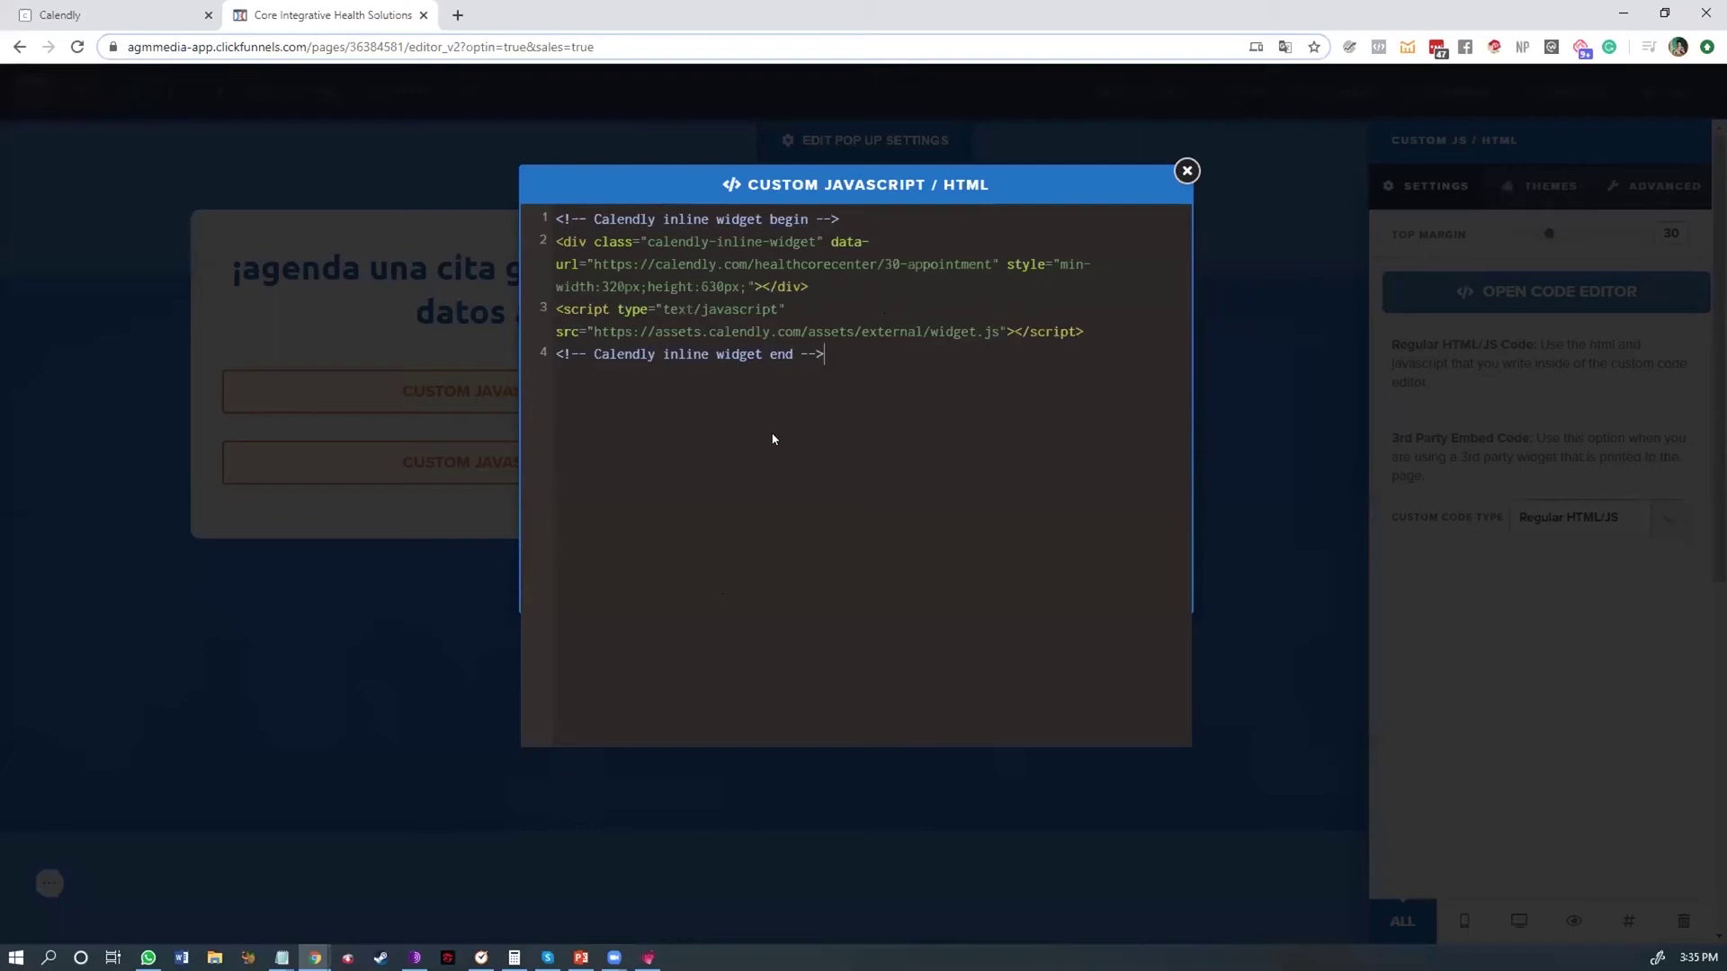
click(165, 6)
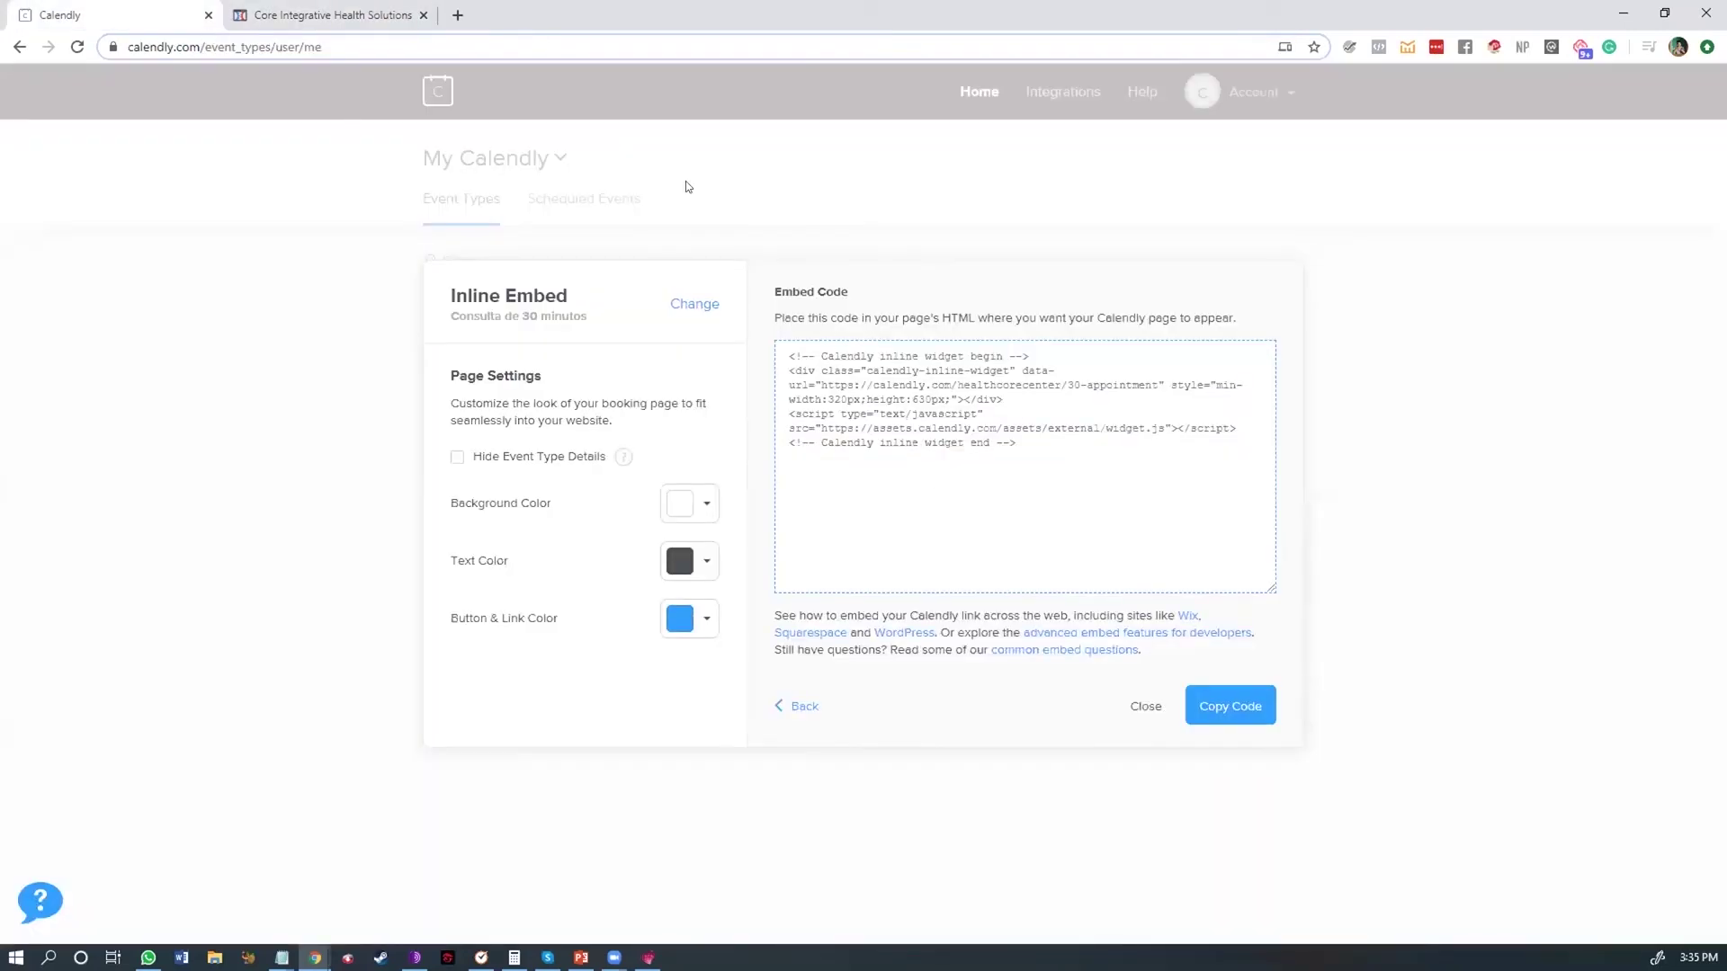
click(407, 9)
click(1187, 170)
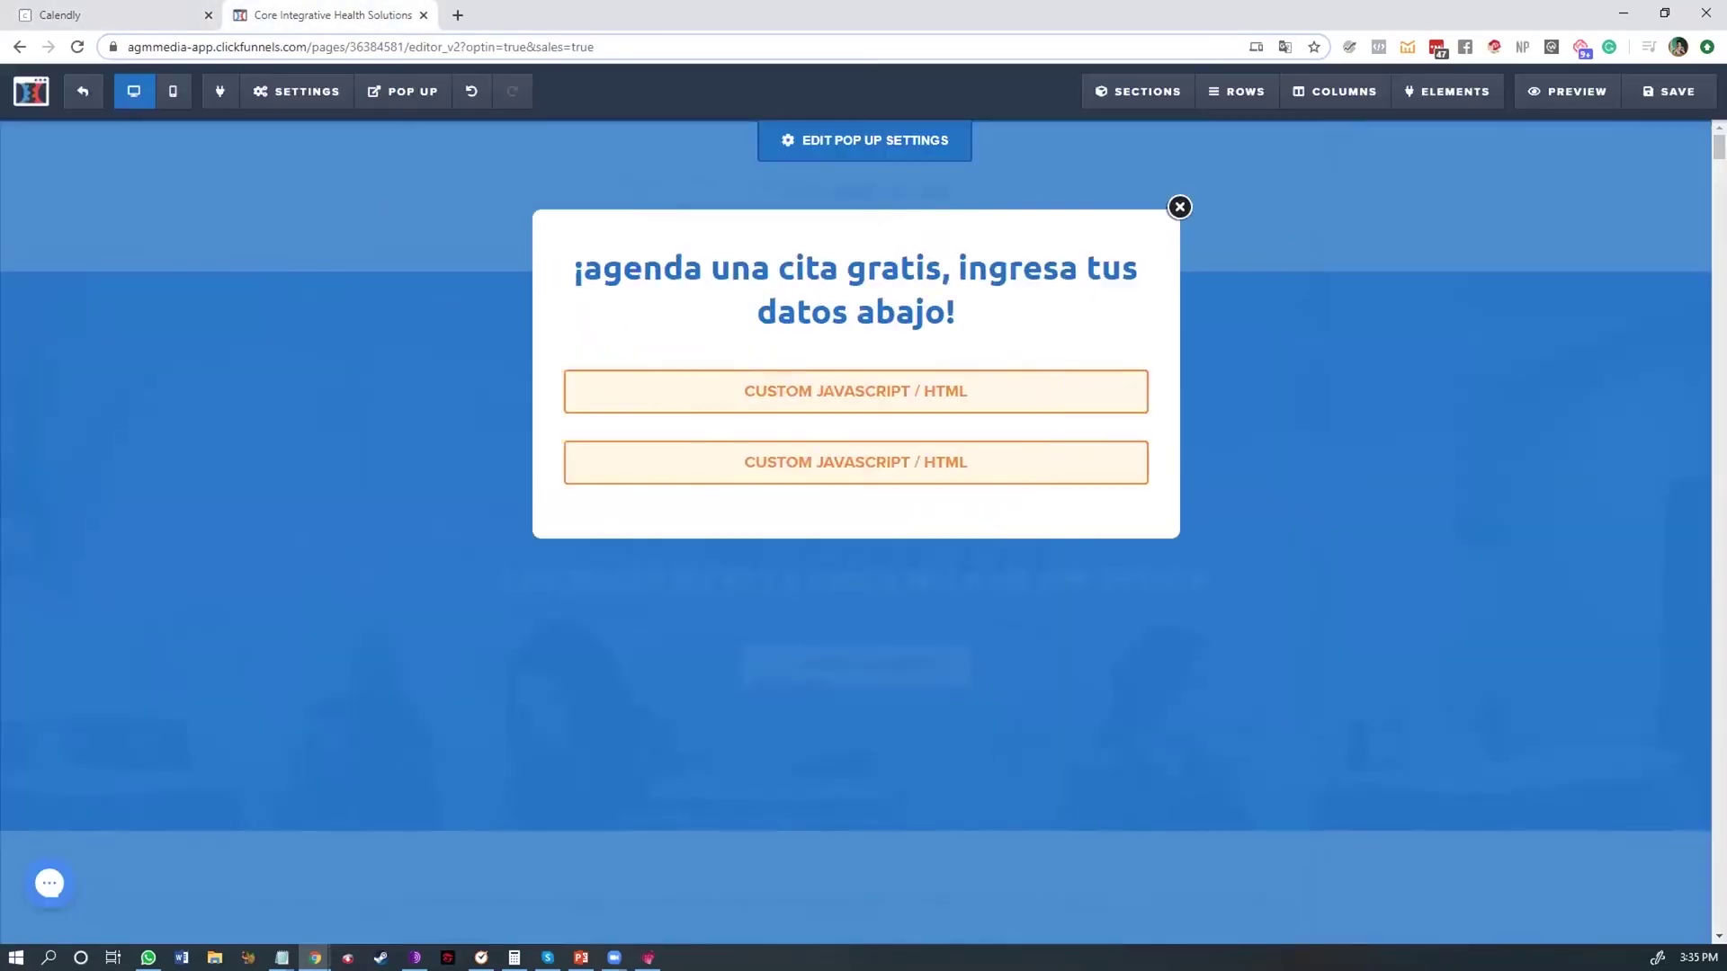
Step: Delete the second Custom JavaScript / HTML element from the pop-up
click(1131, 429)
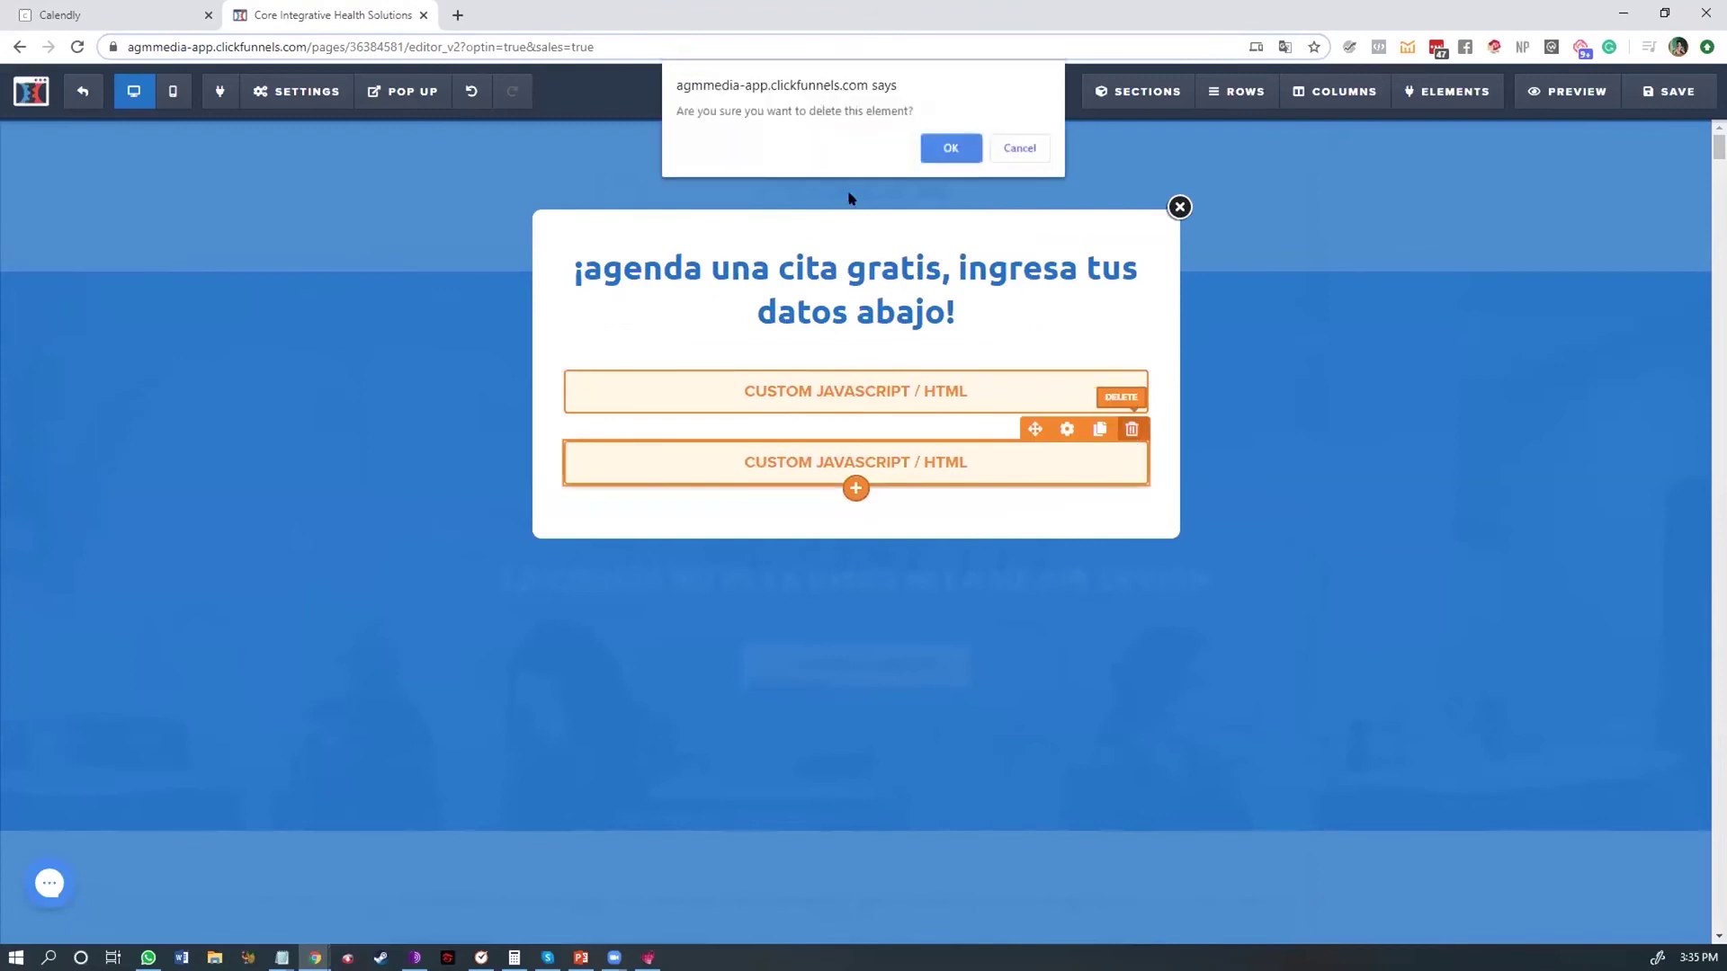
click(950, 148)
Step: Save the landing page, preview it and open the booking pop-up from the "Agenda una cita" button
click(1675, 92)
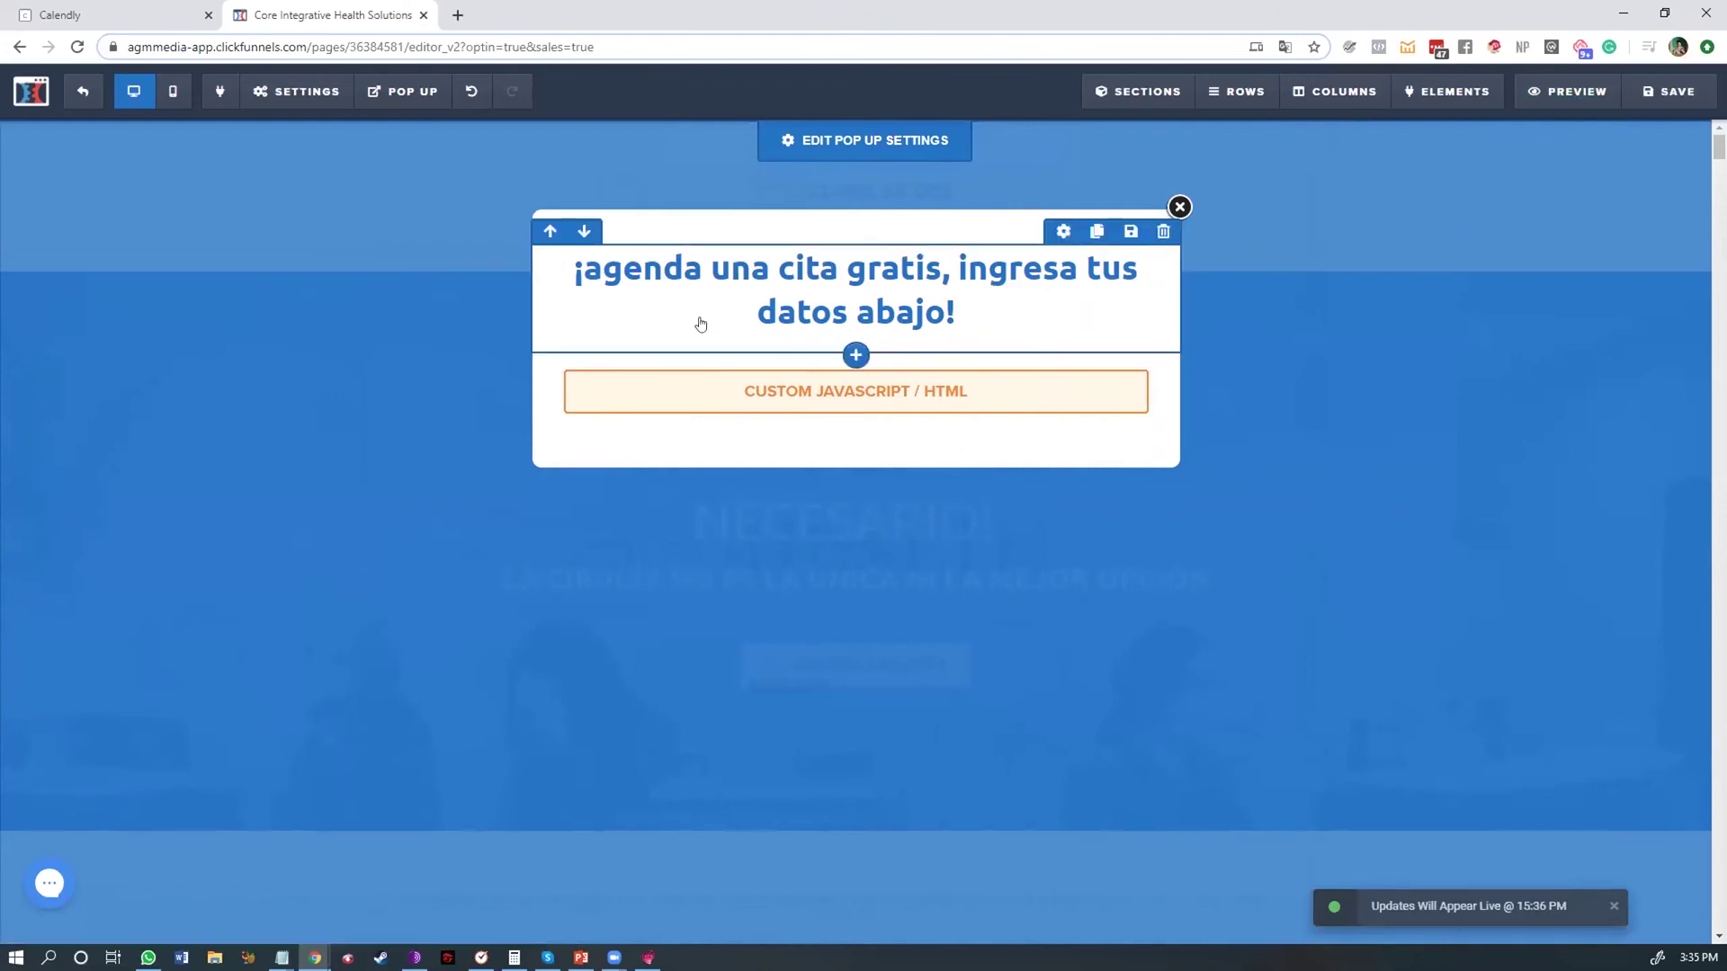
click(1593, 94)
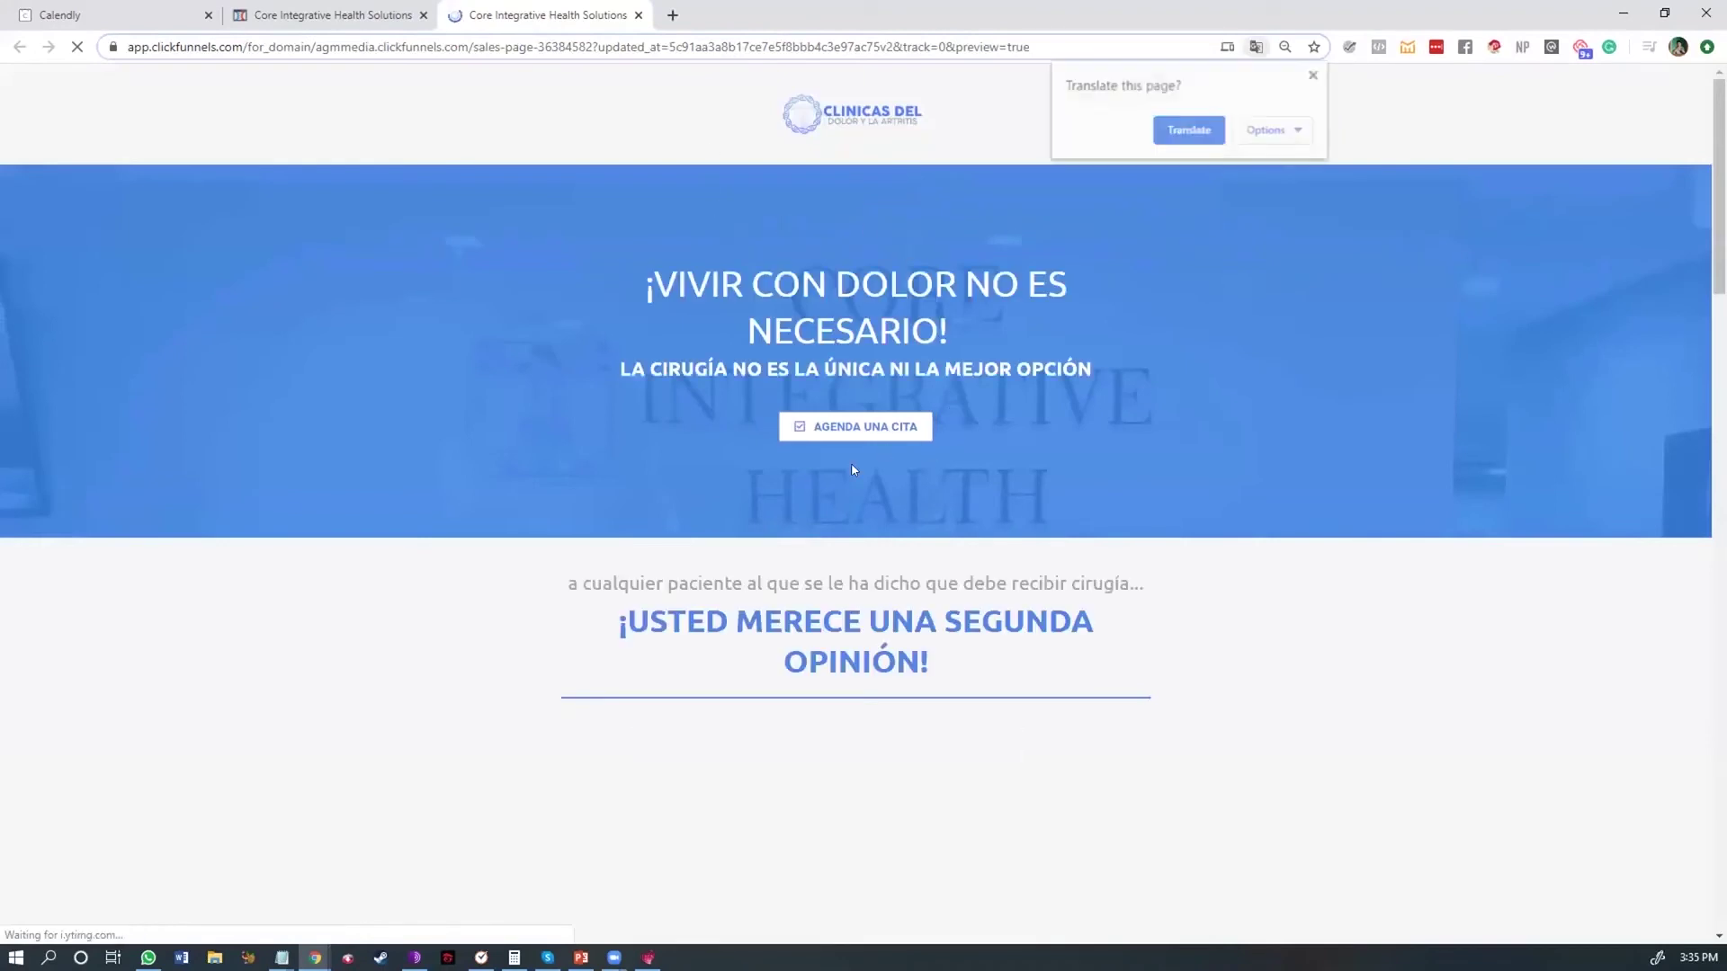
click(837, 428)
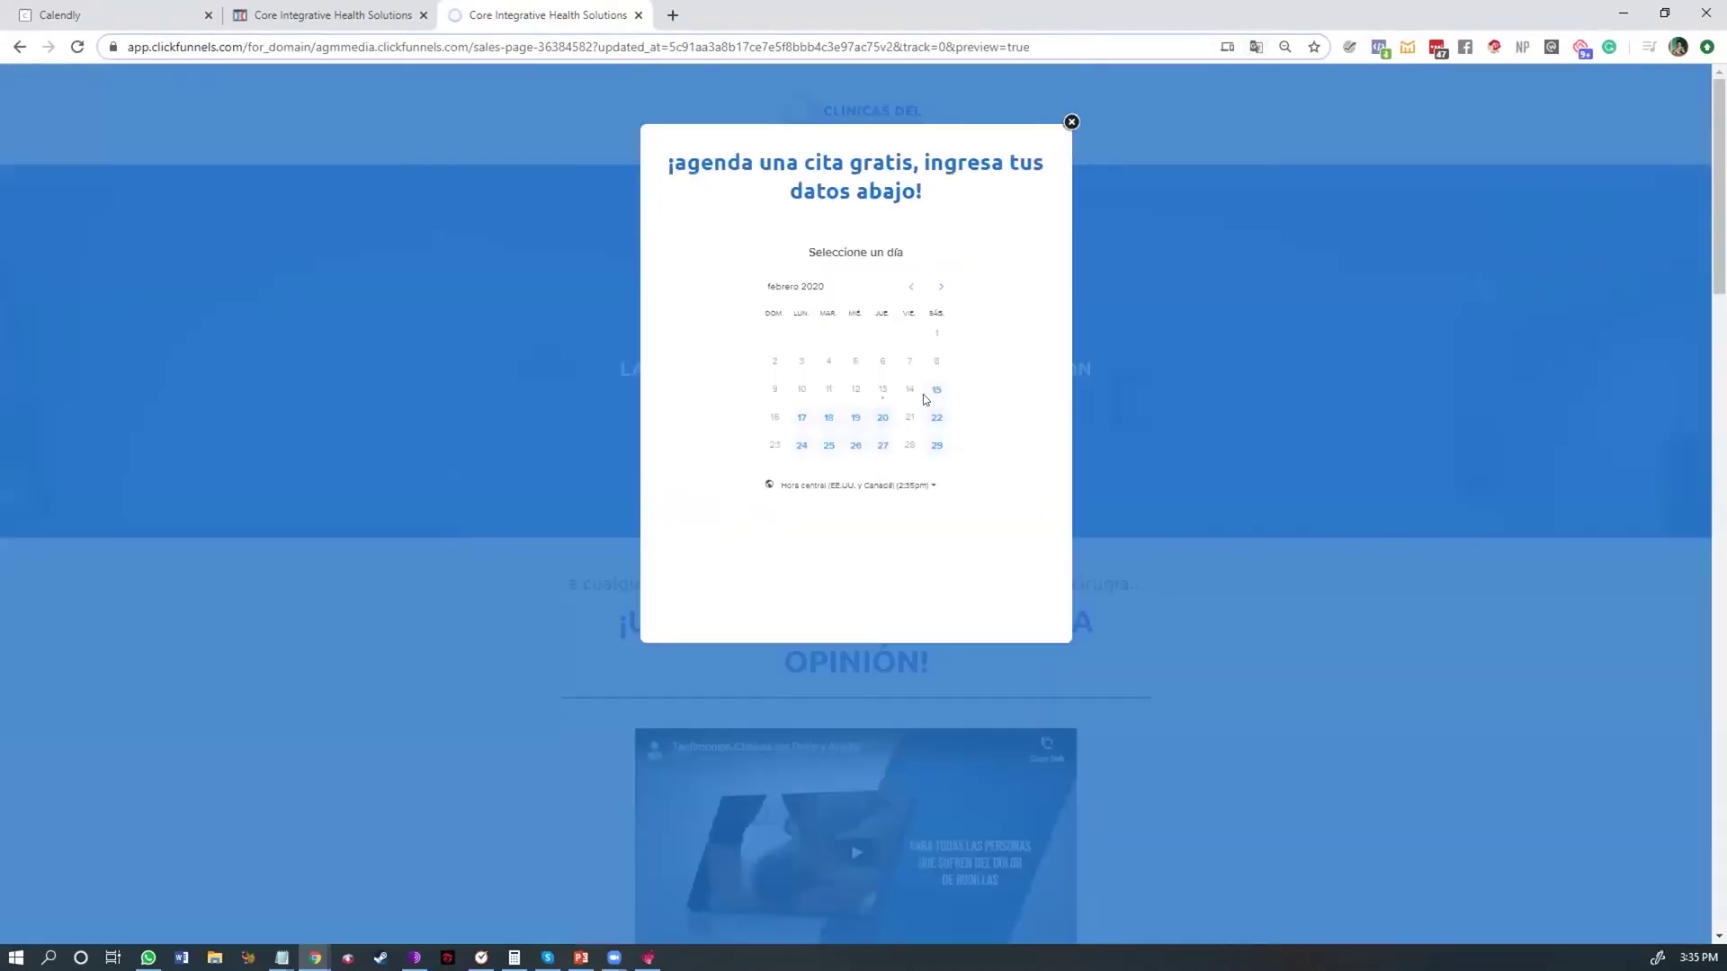
key(ctrl+plus)
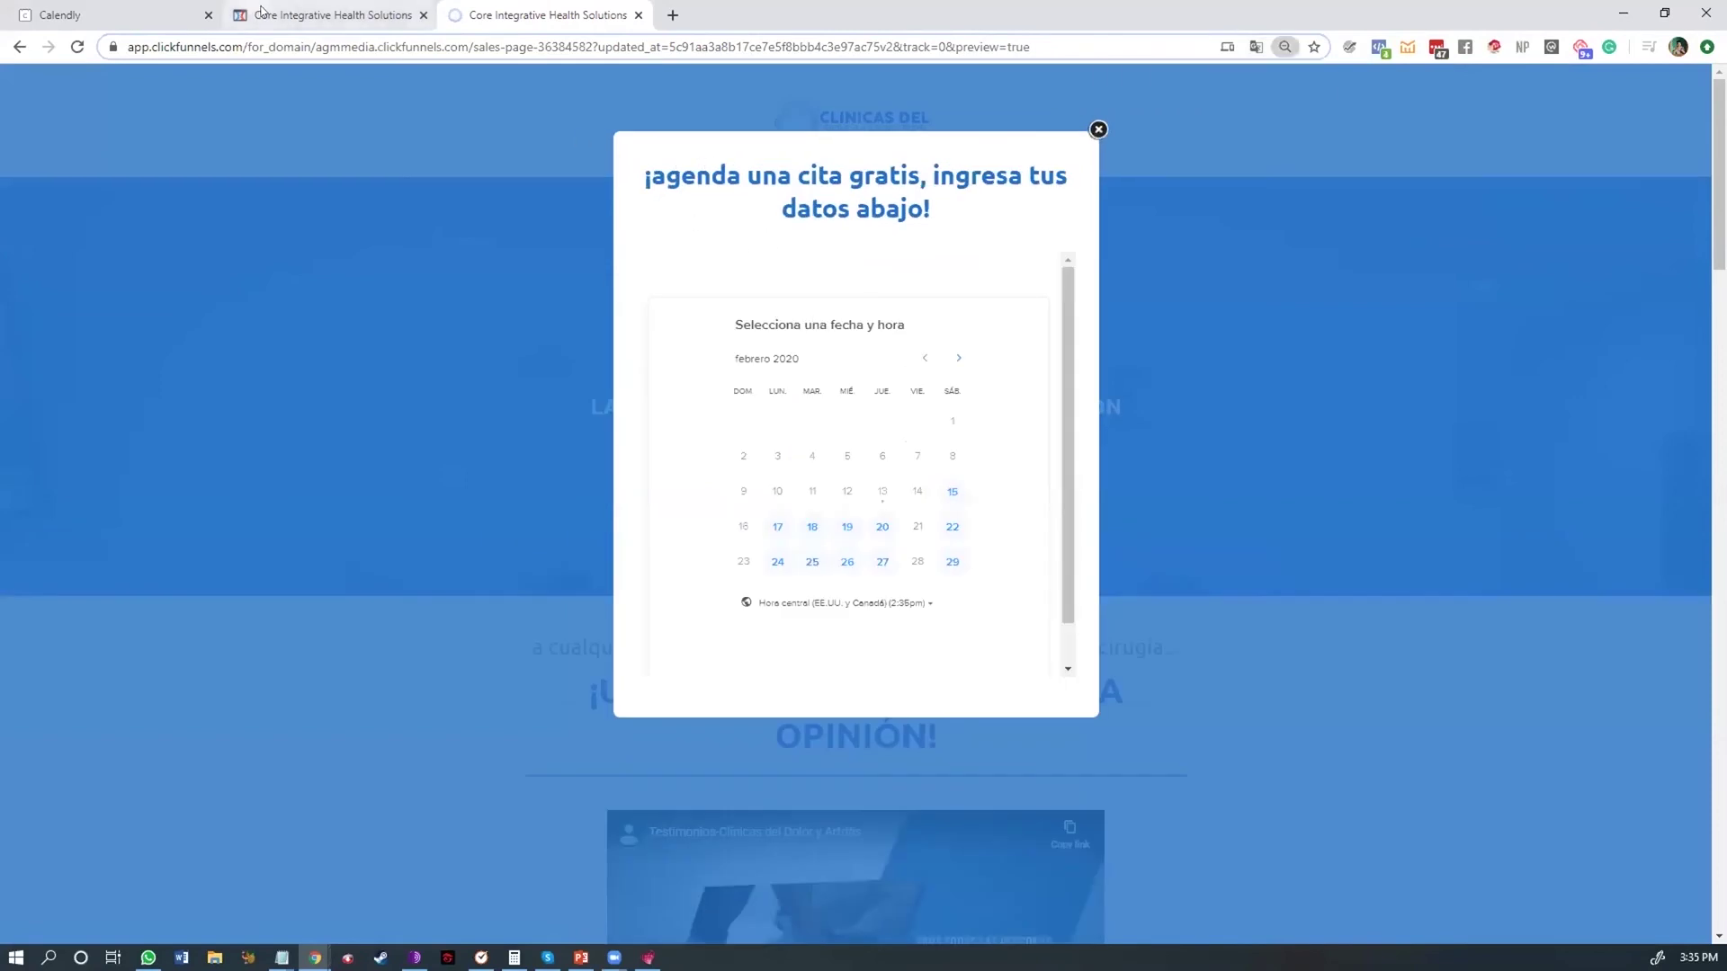
click(269, 16)
click(857, 295)
drag(955, 313, 602, 268)
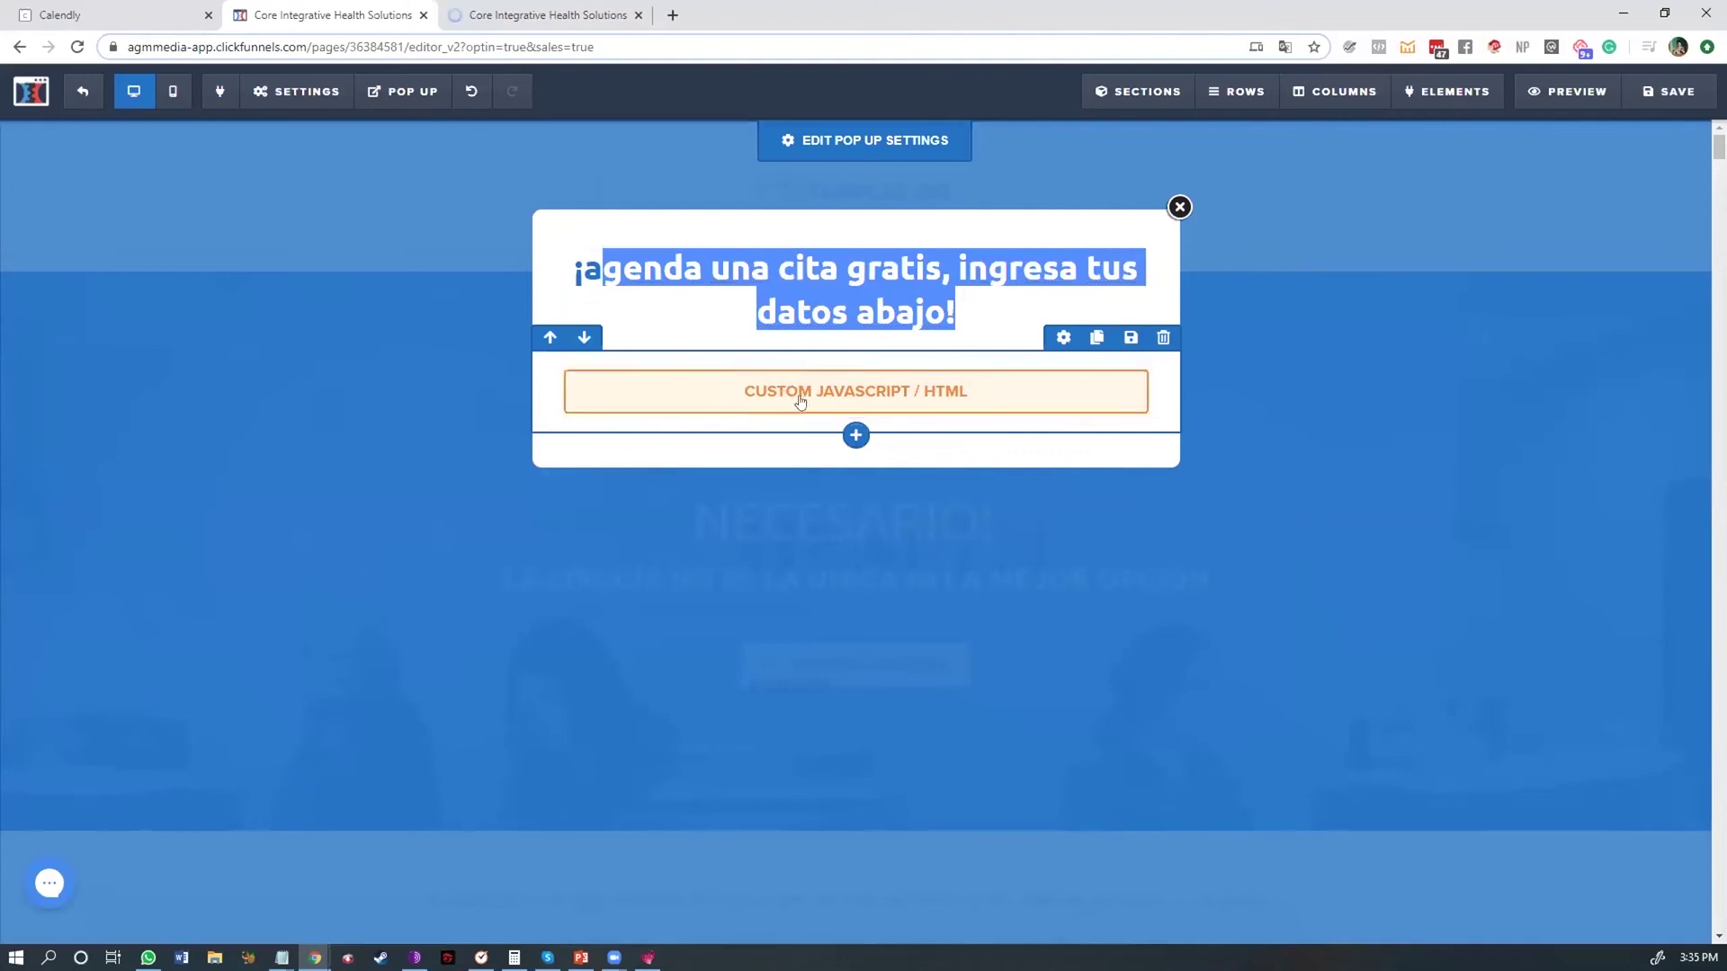
Step: Test the booking calendar in the page preview by choosing 29 February 2020 and the 4:00pm slot
click(538, 13)
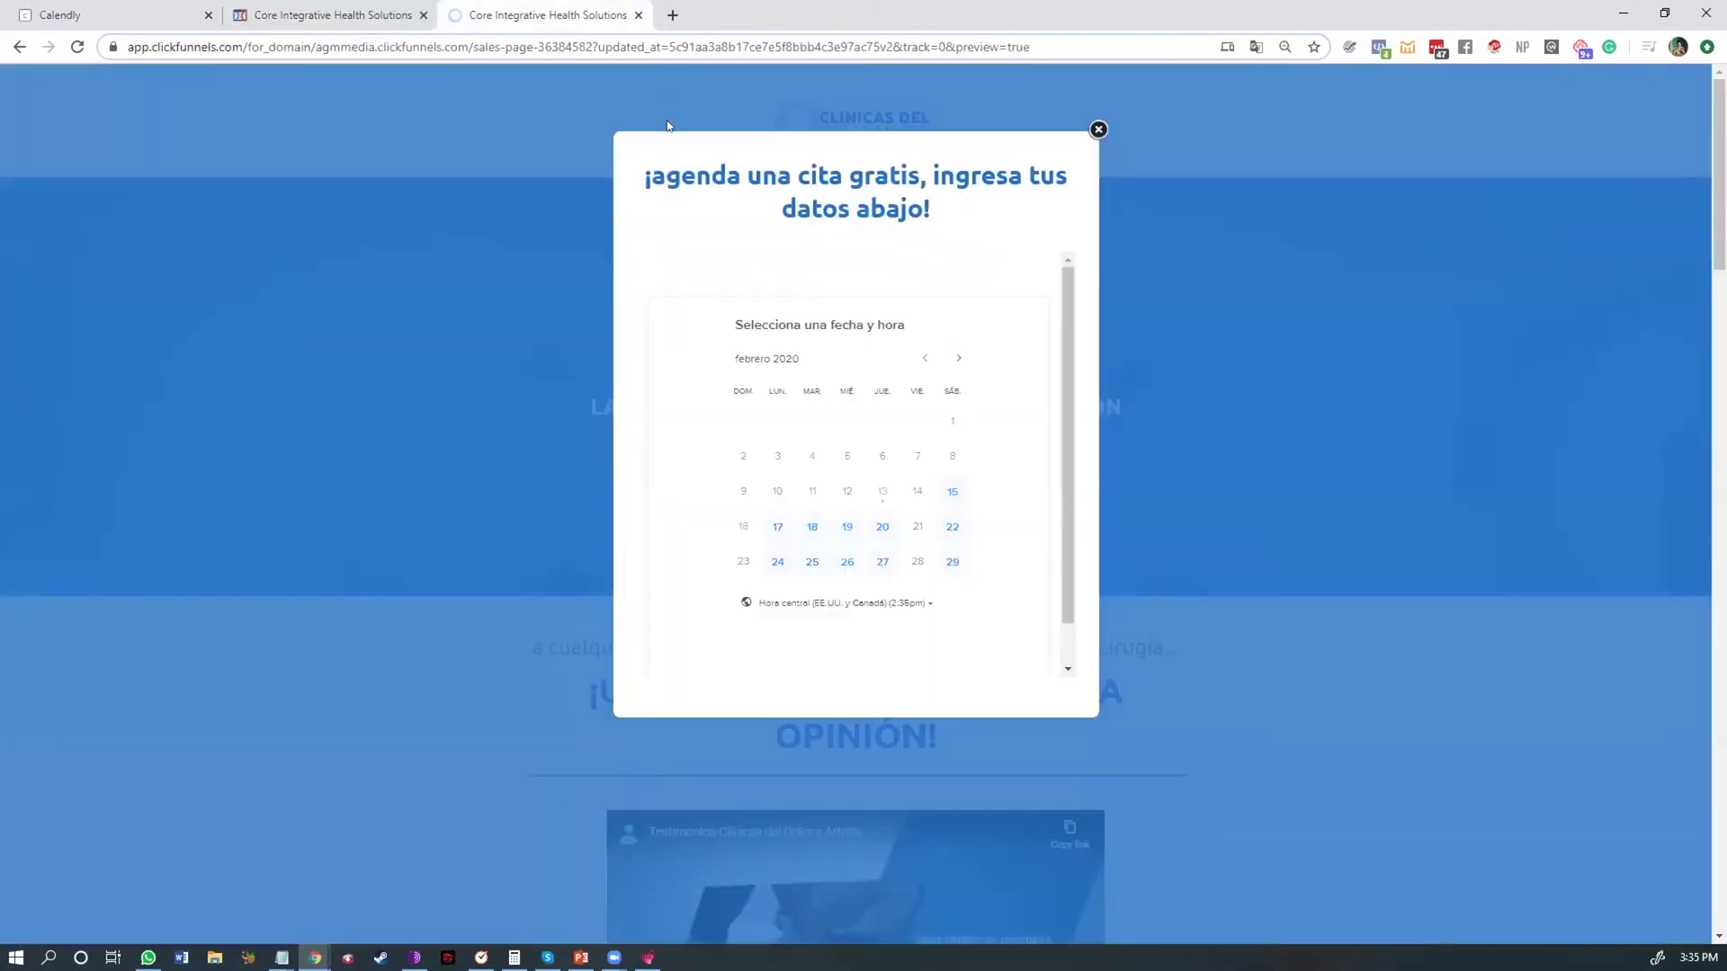
scroll(879, 609, down, 4)
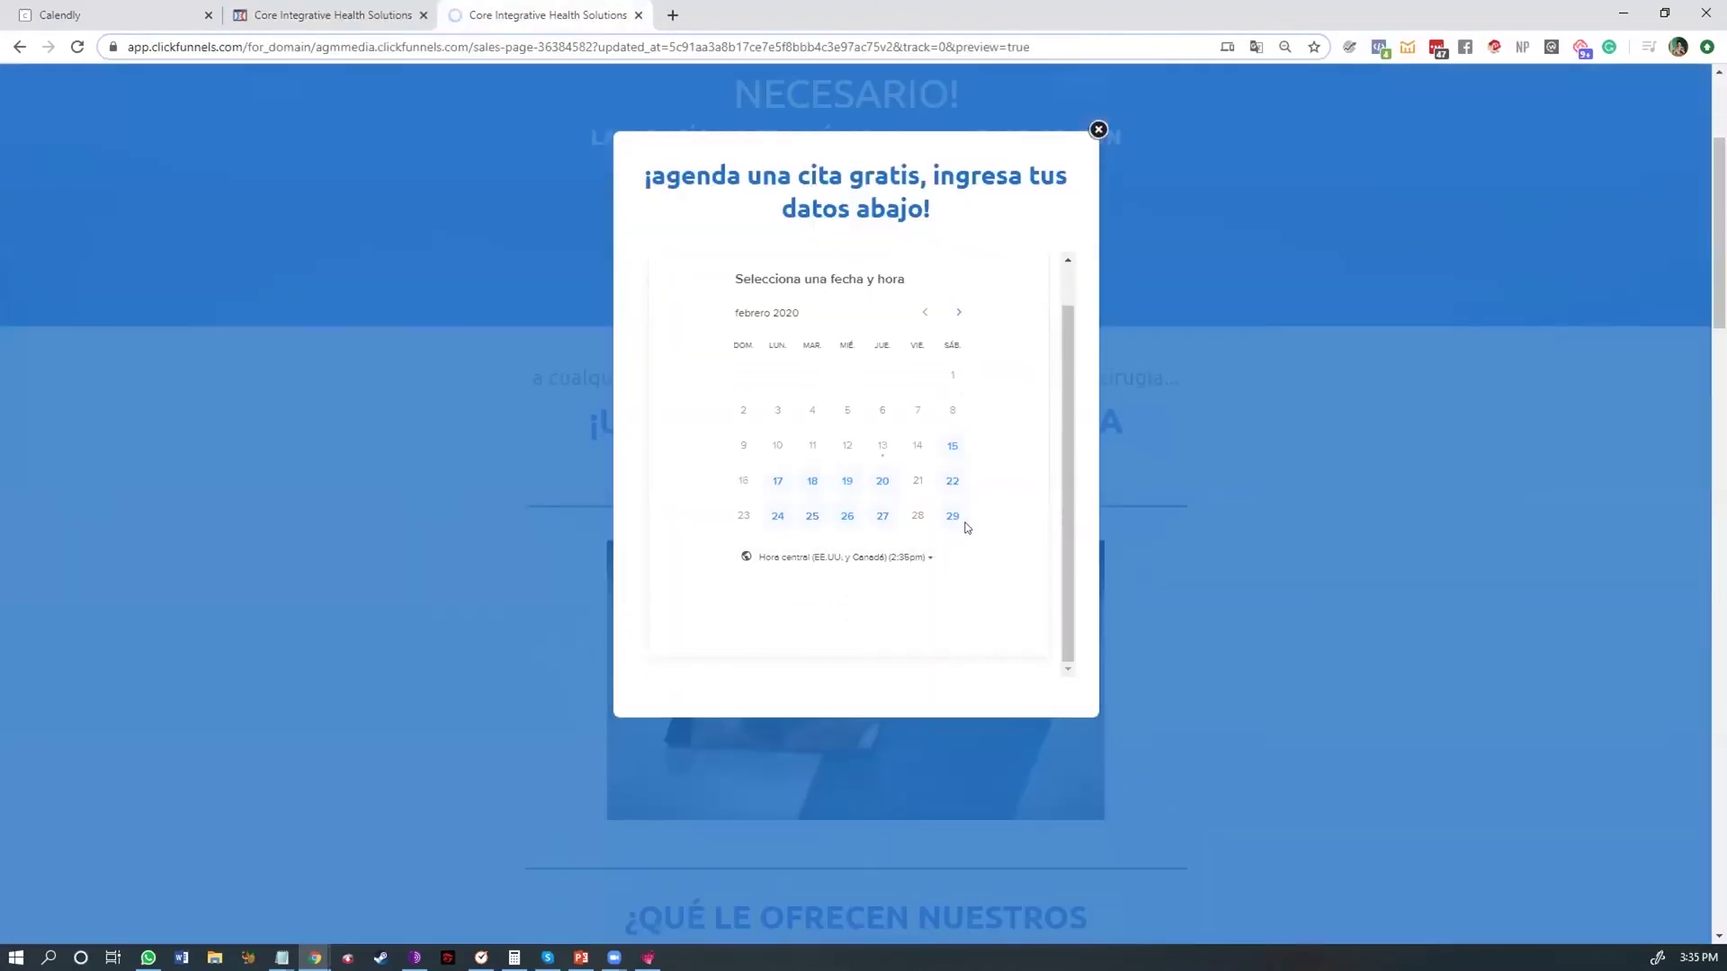
click(953, 519)
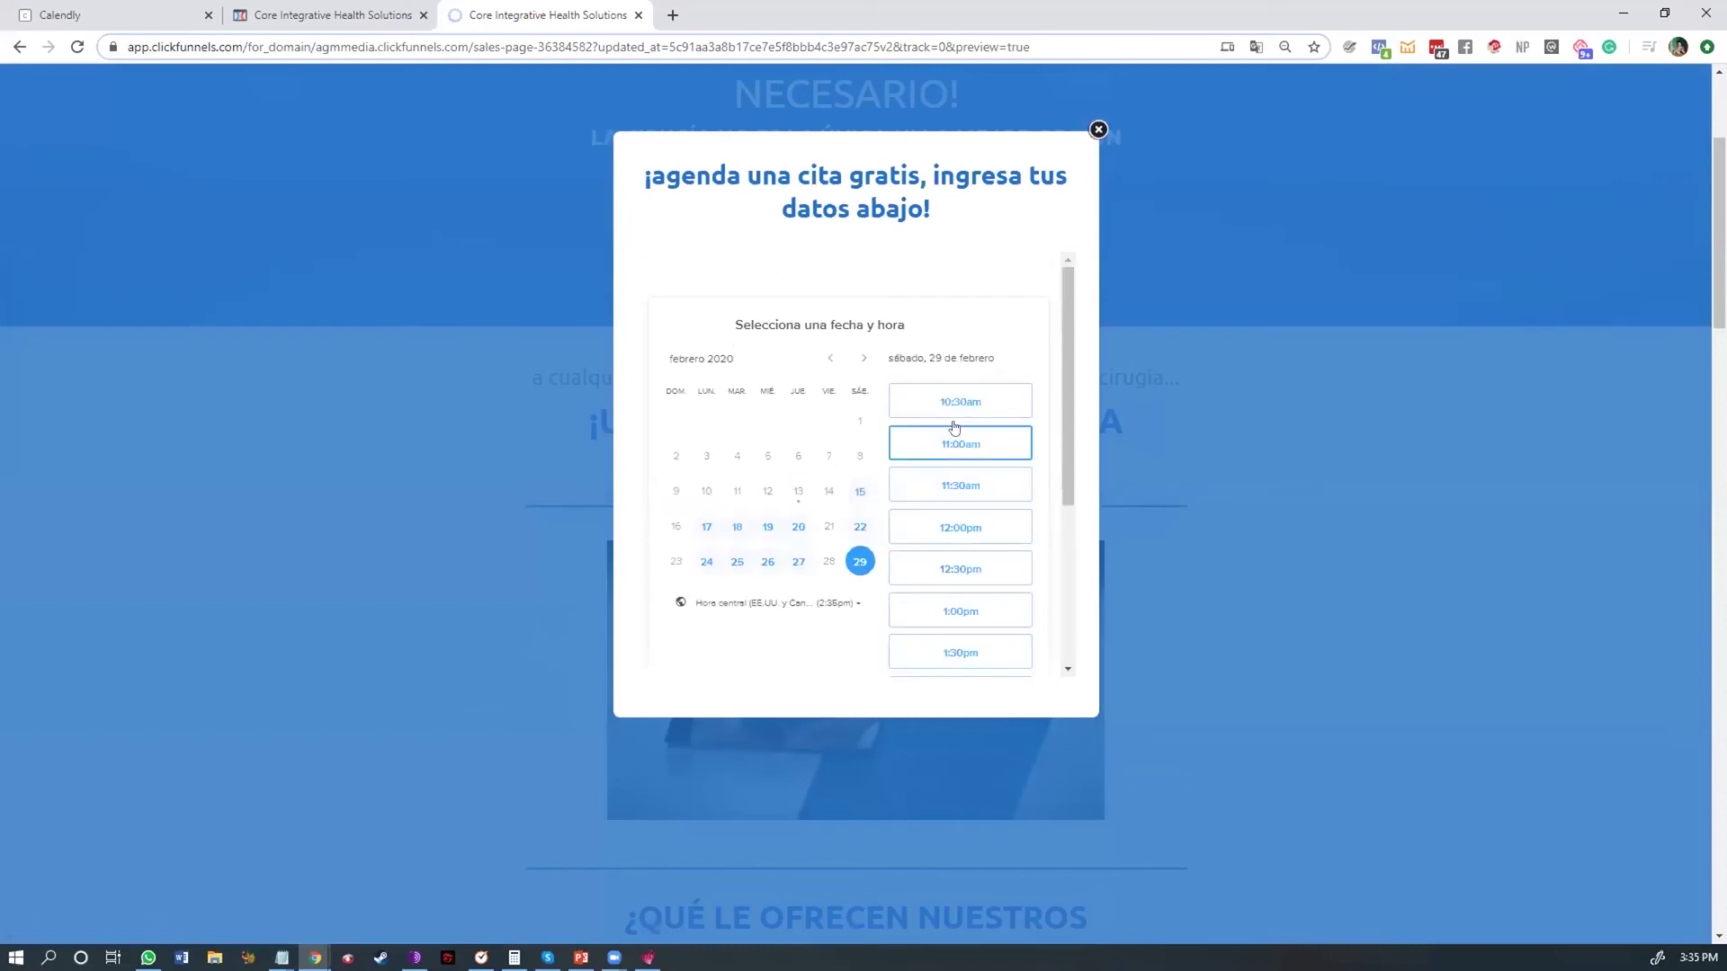
scroll(954, 427, down, 3)
click(971, 595)
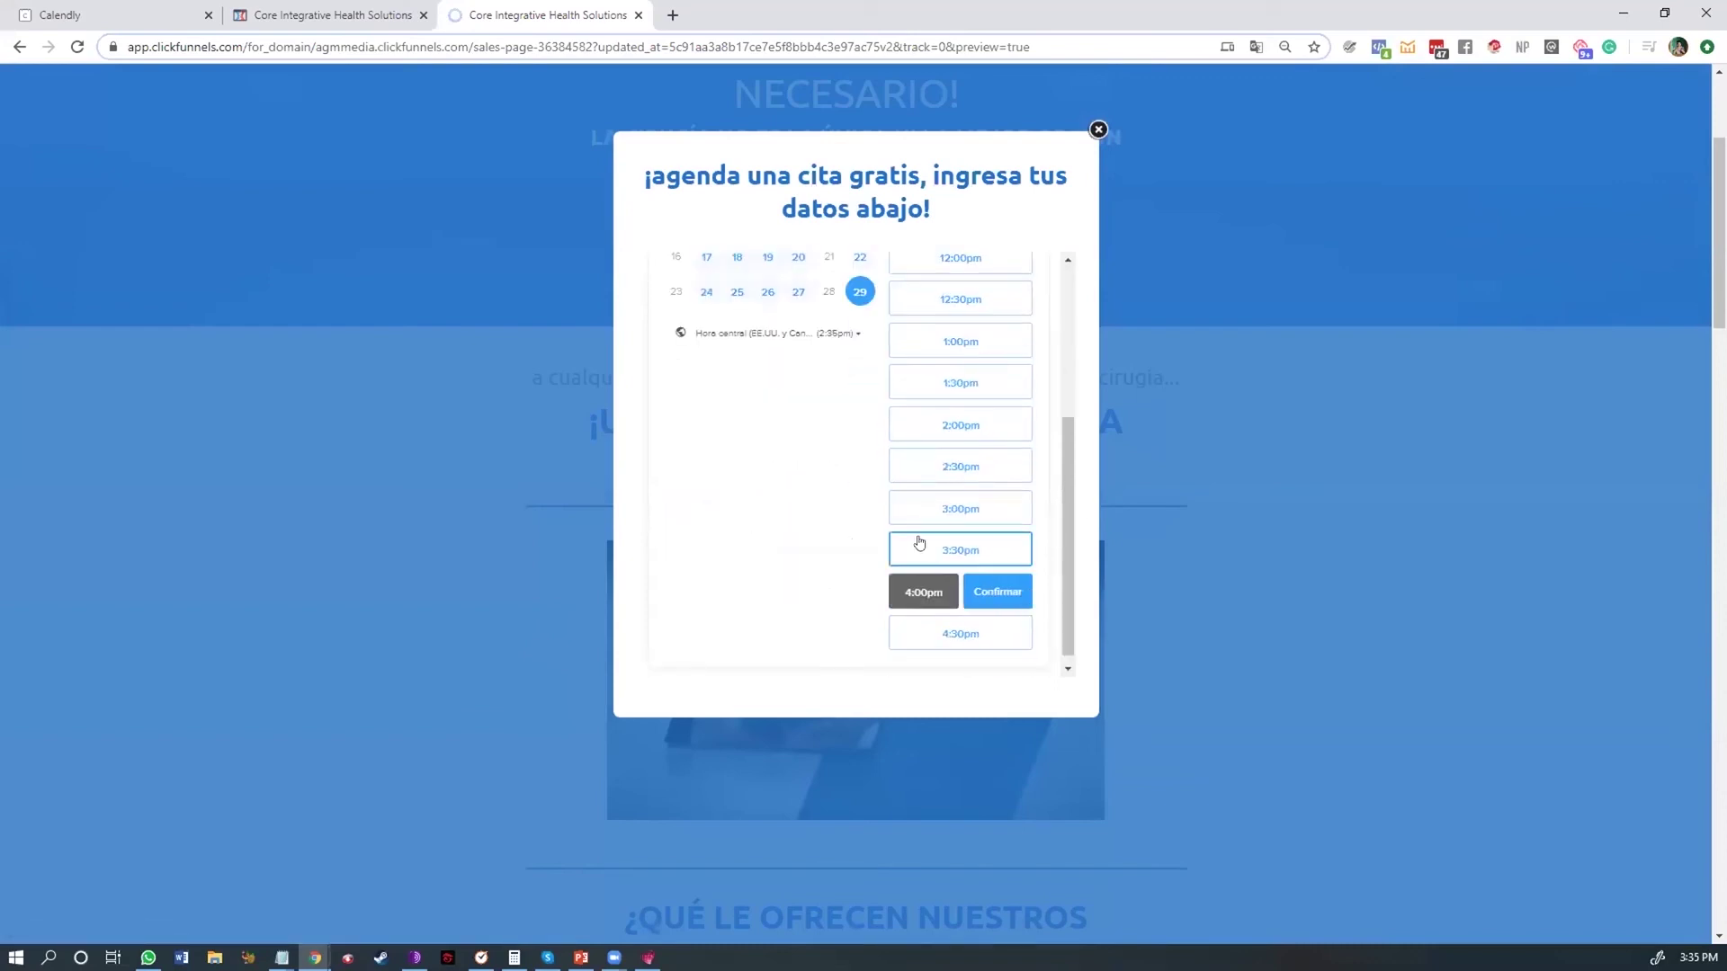
Step: Confirm the 4:00pm slot and go through the fields of the booking details form, from first name to "¿Qué desea mejorar?"
click(988, 589)
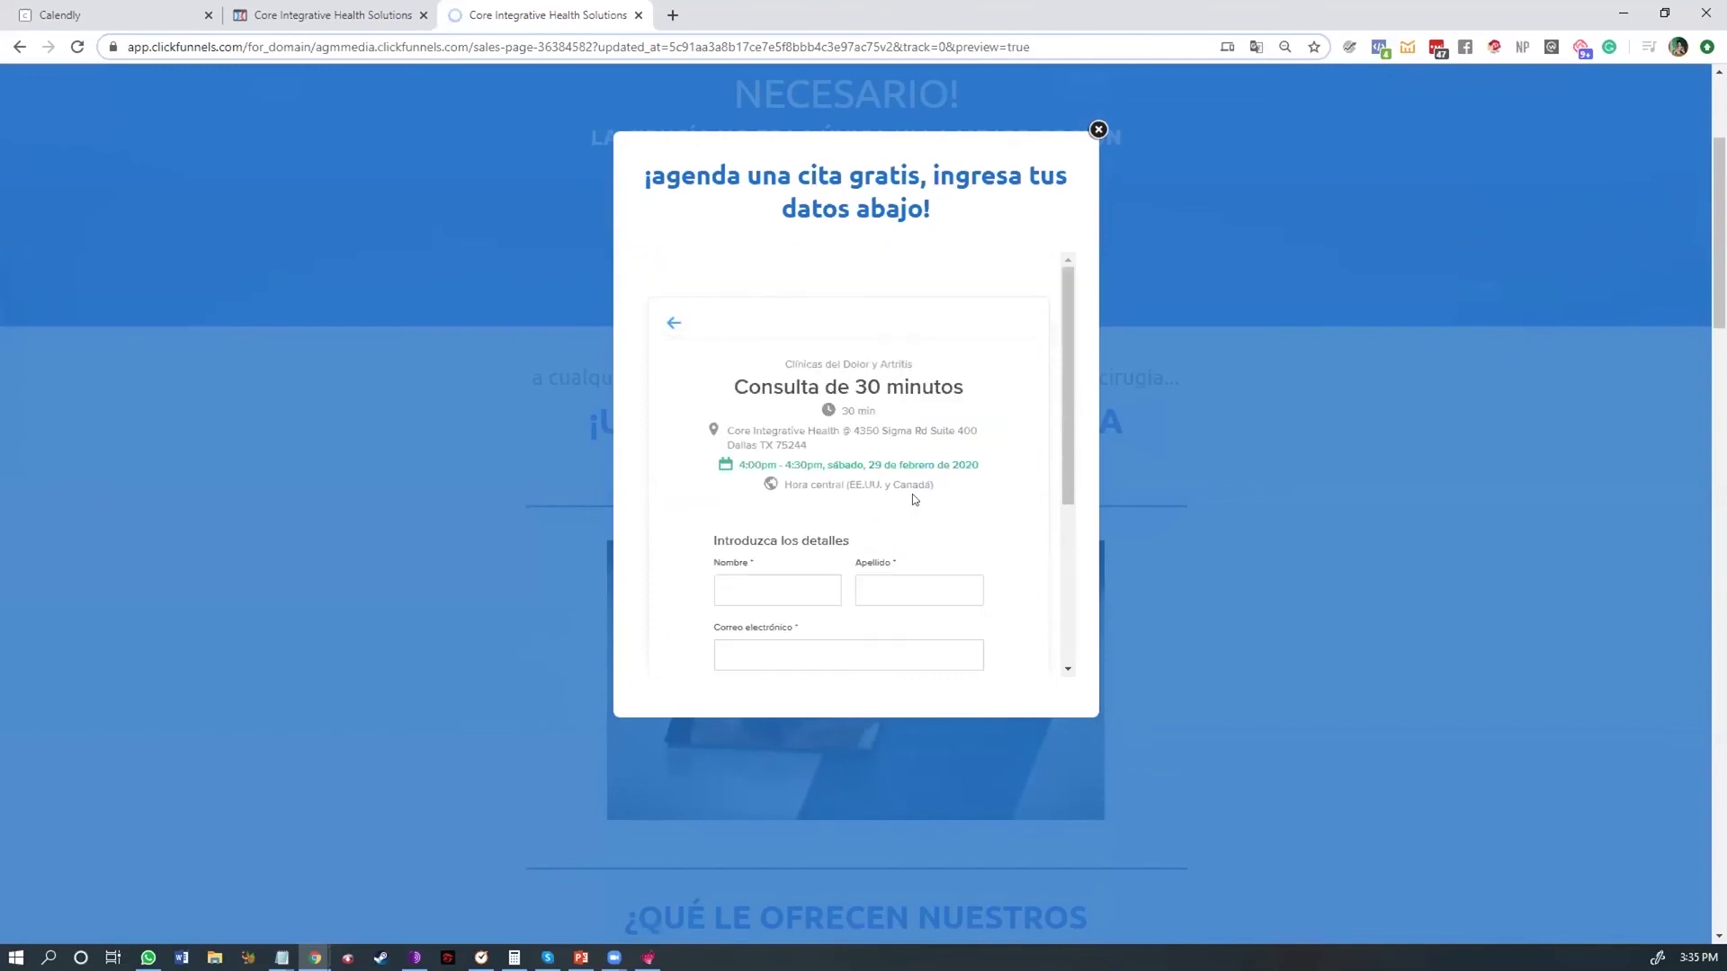
scroll(846, 541, down, 3)
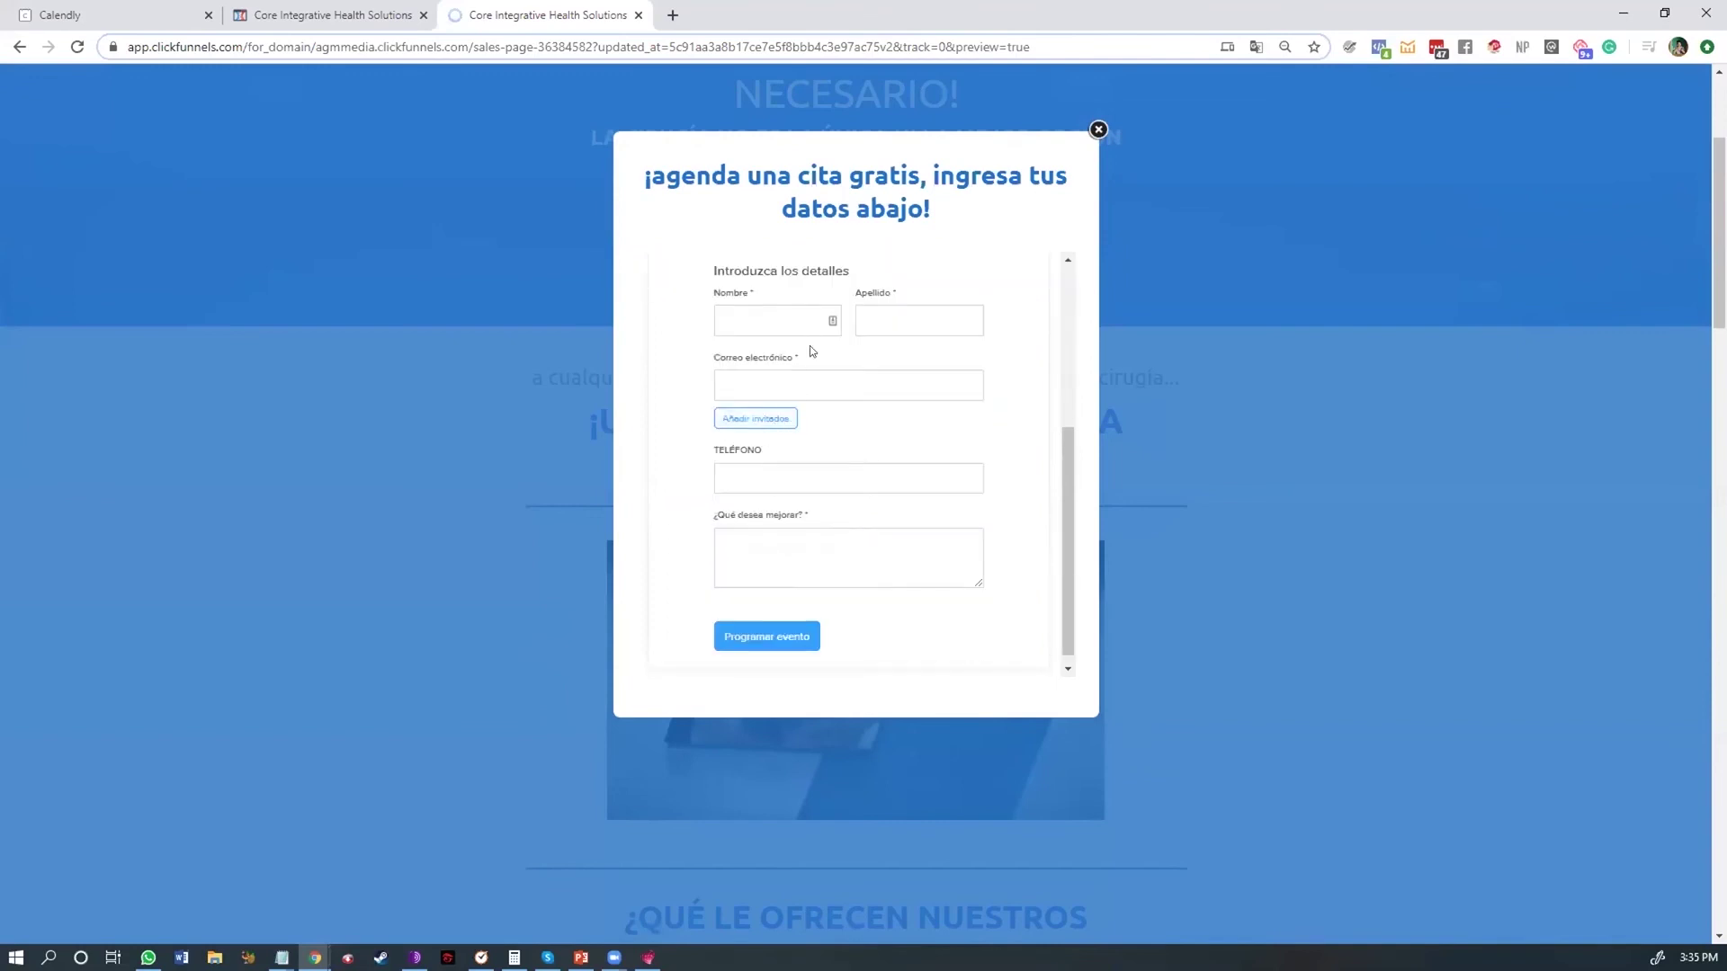
scroll(813, 369, up, 2)
scroll(816, 427, down, 1)
click(775, 398)
click(950, 409)
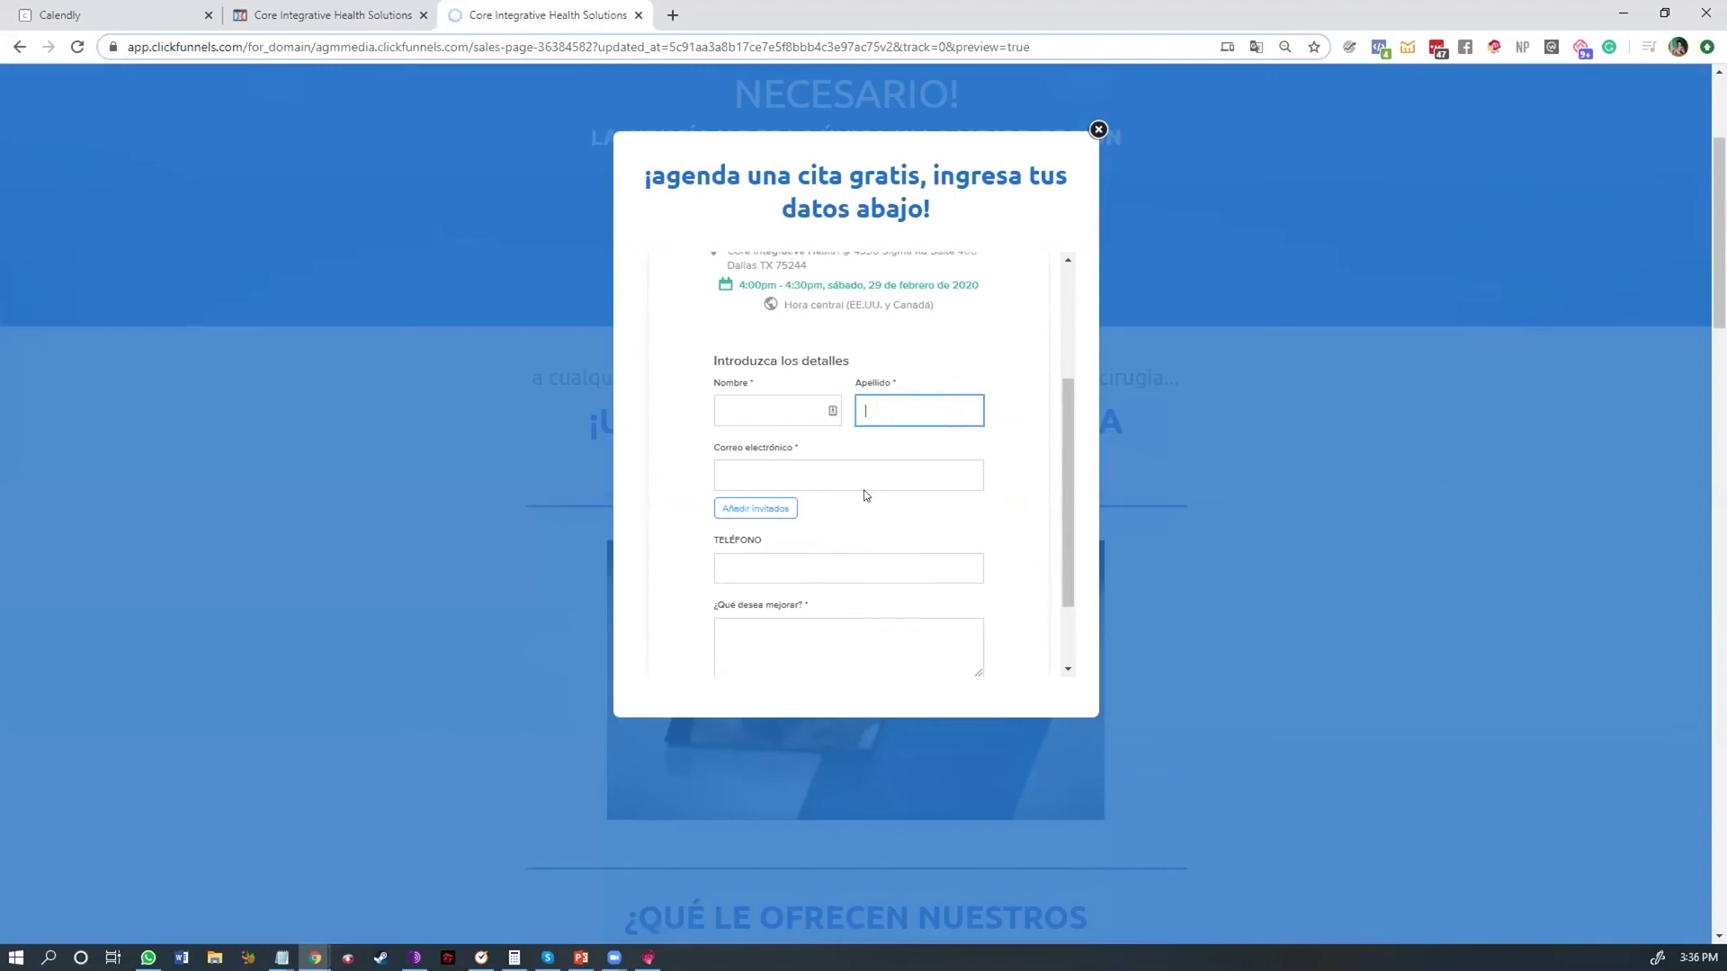
click(805, 469)
click(804, 560)
scroll(846, 521, down, 1)
click(814, 538)
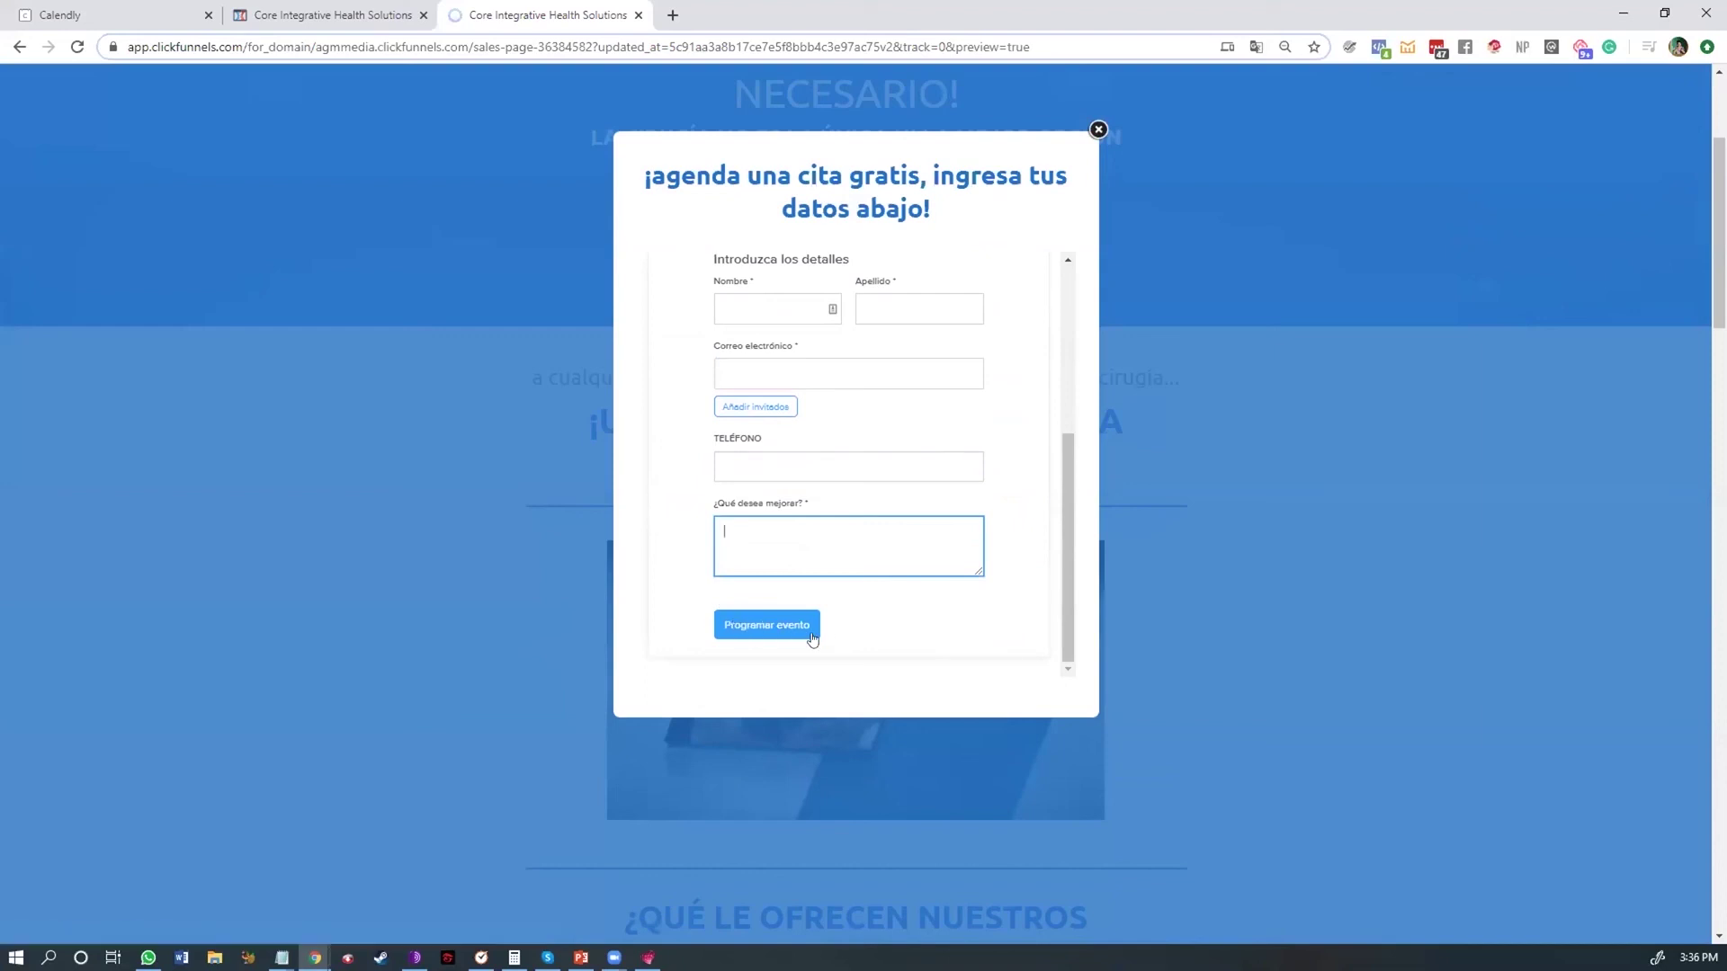
Step: Fill in the booking form with the test invitee's first name, last name, e-mail and phone number
scroll(814, 630, up, 2)
click(787, 492)
text(Jonald)
key(Tab)
key(Tab)
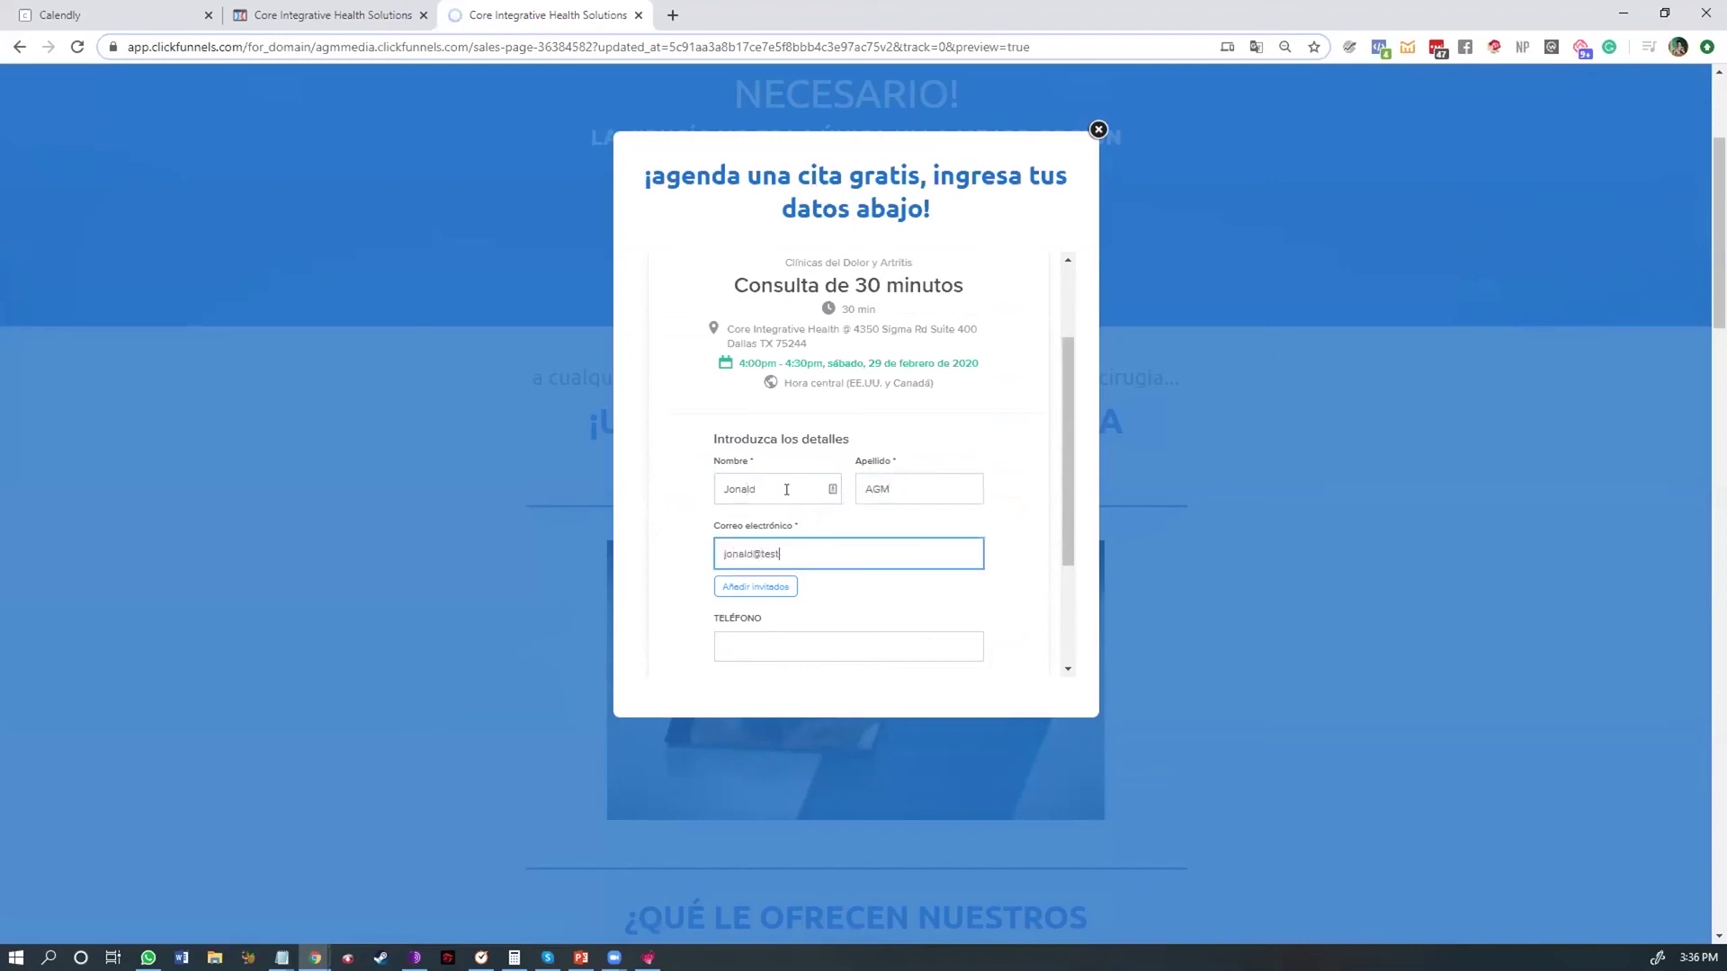
key(Tab)
key(Tab)
text(456)
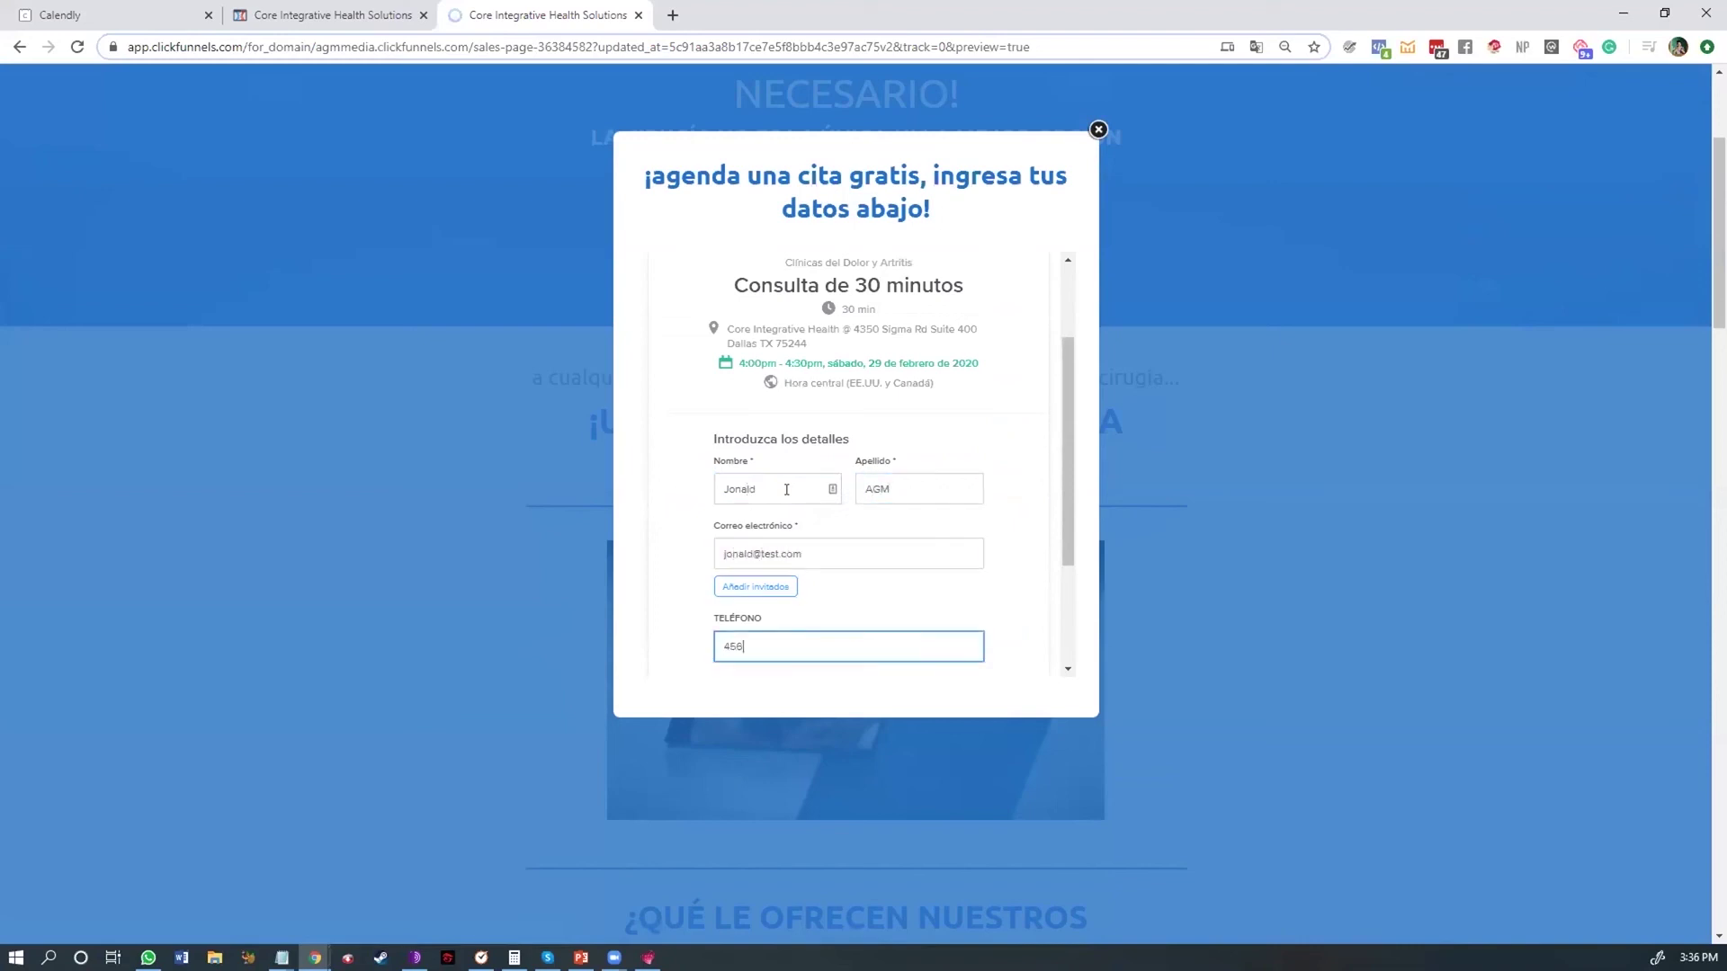
Step: Answer the "¿Qué desea mejorar?" question with placeholder text and submit the booking to schedule the event
scroll(873, 544, down, 2)
click(864, 527)
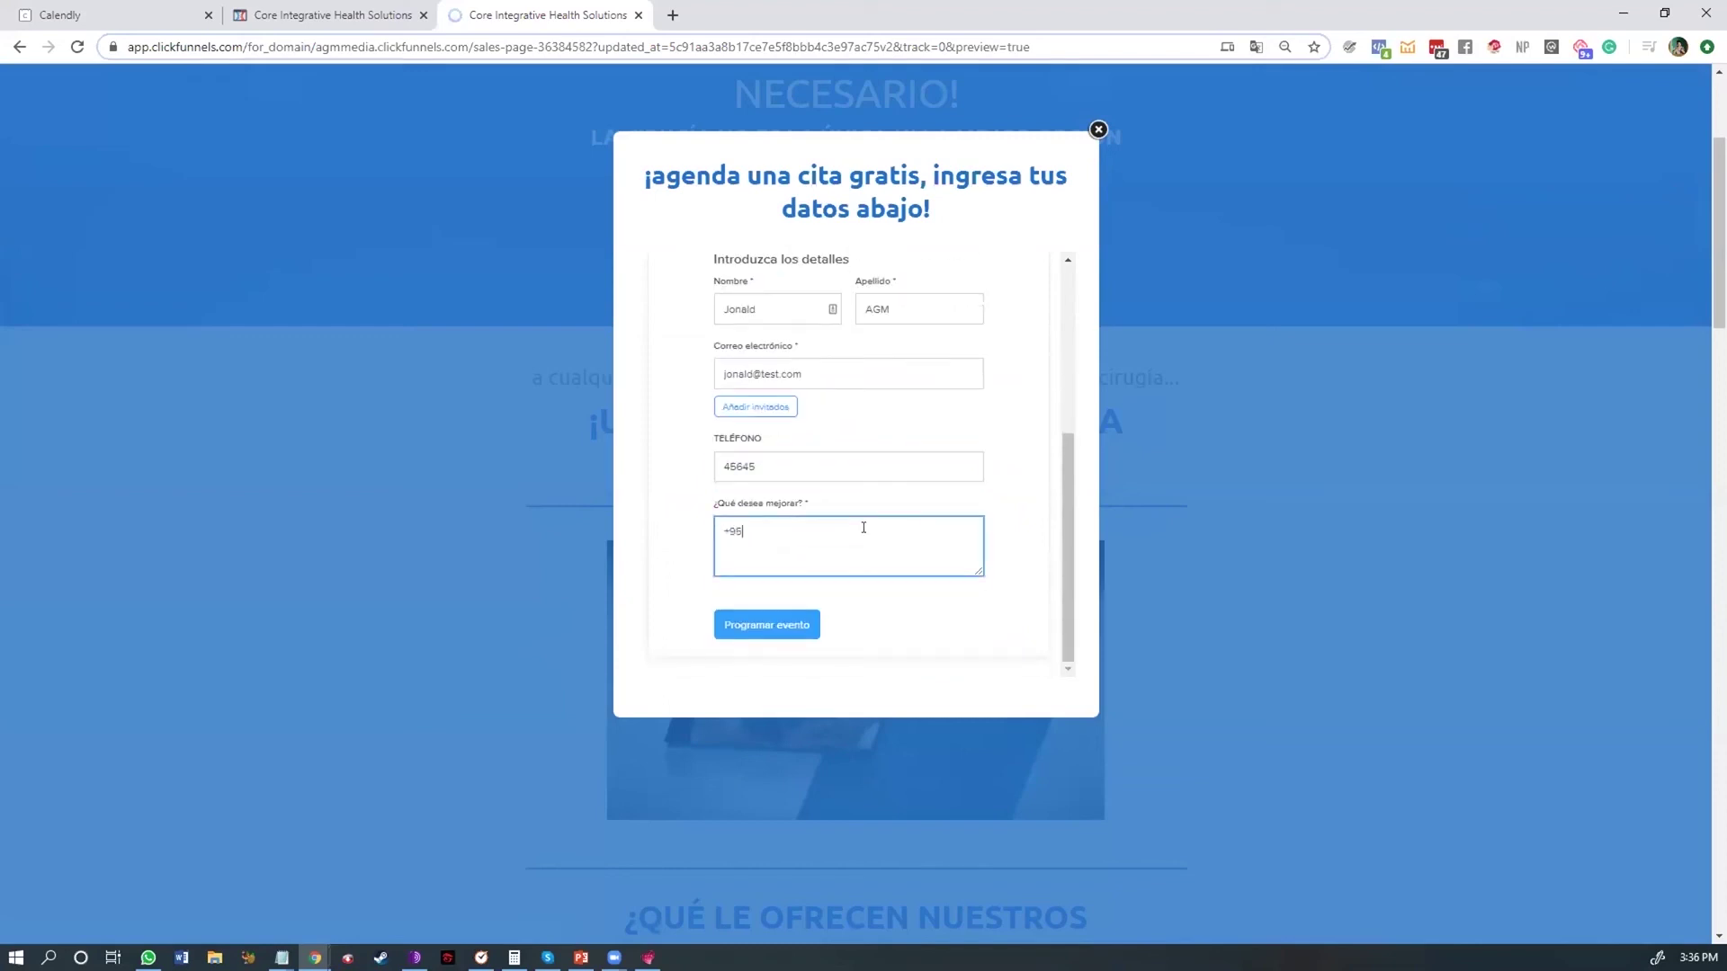
click(770, 633)
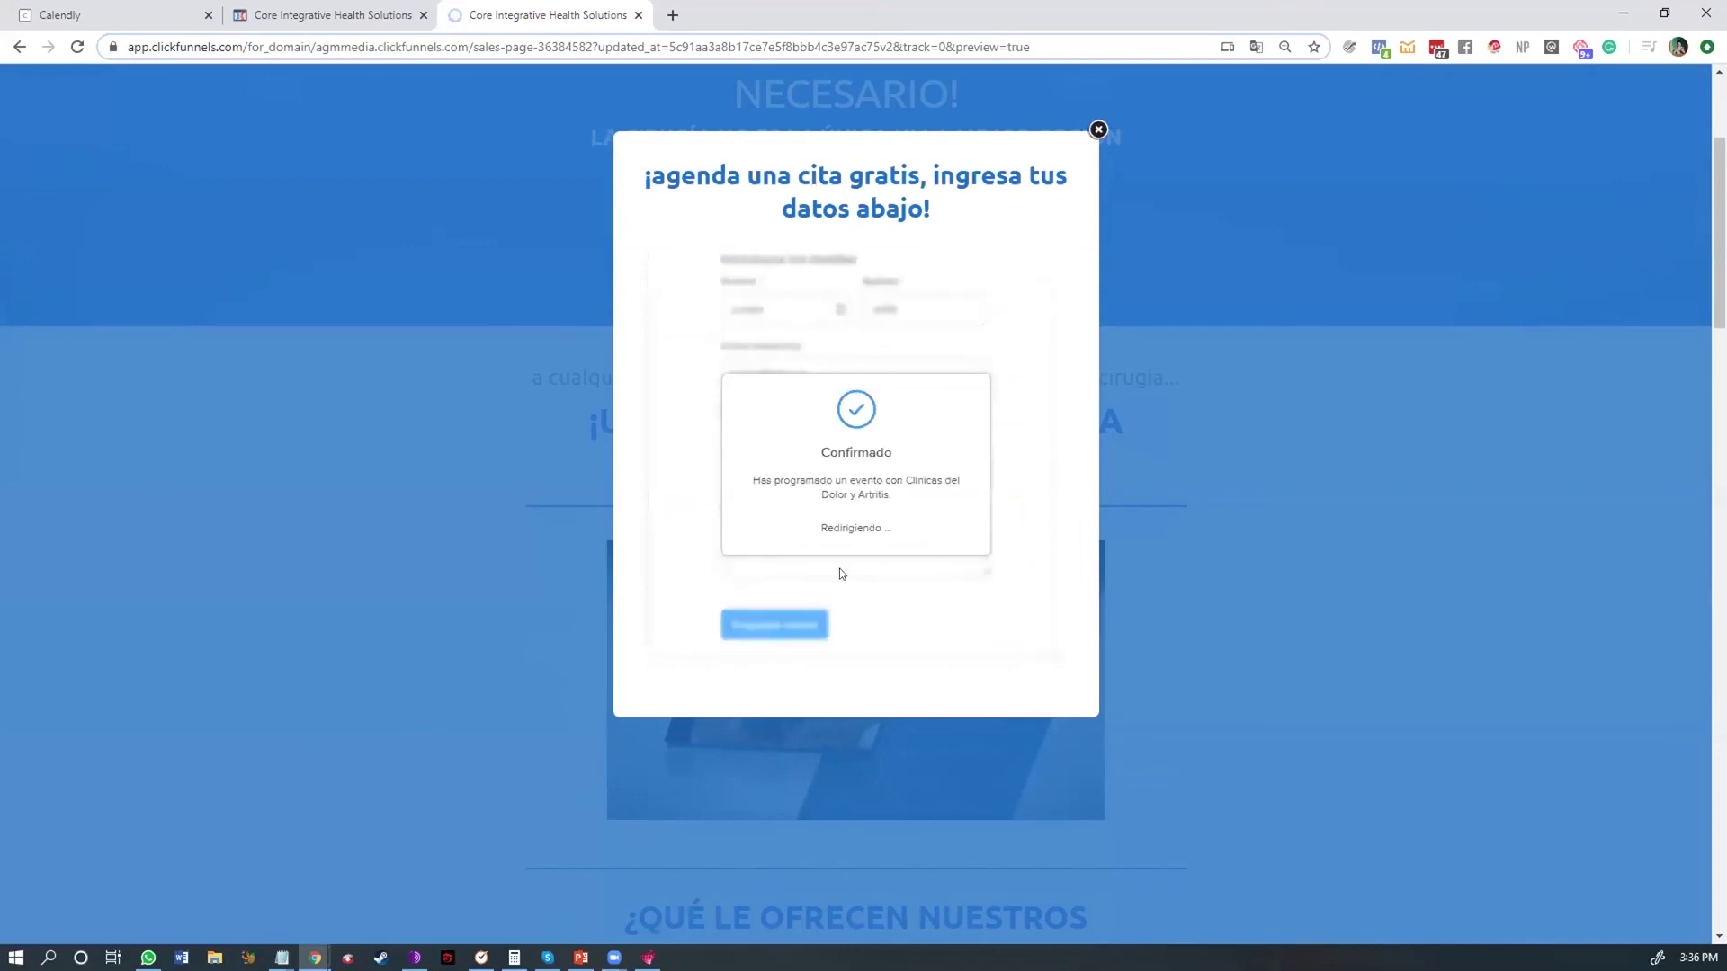
drag(820, 528, 912, 538)
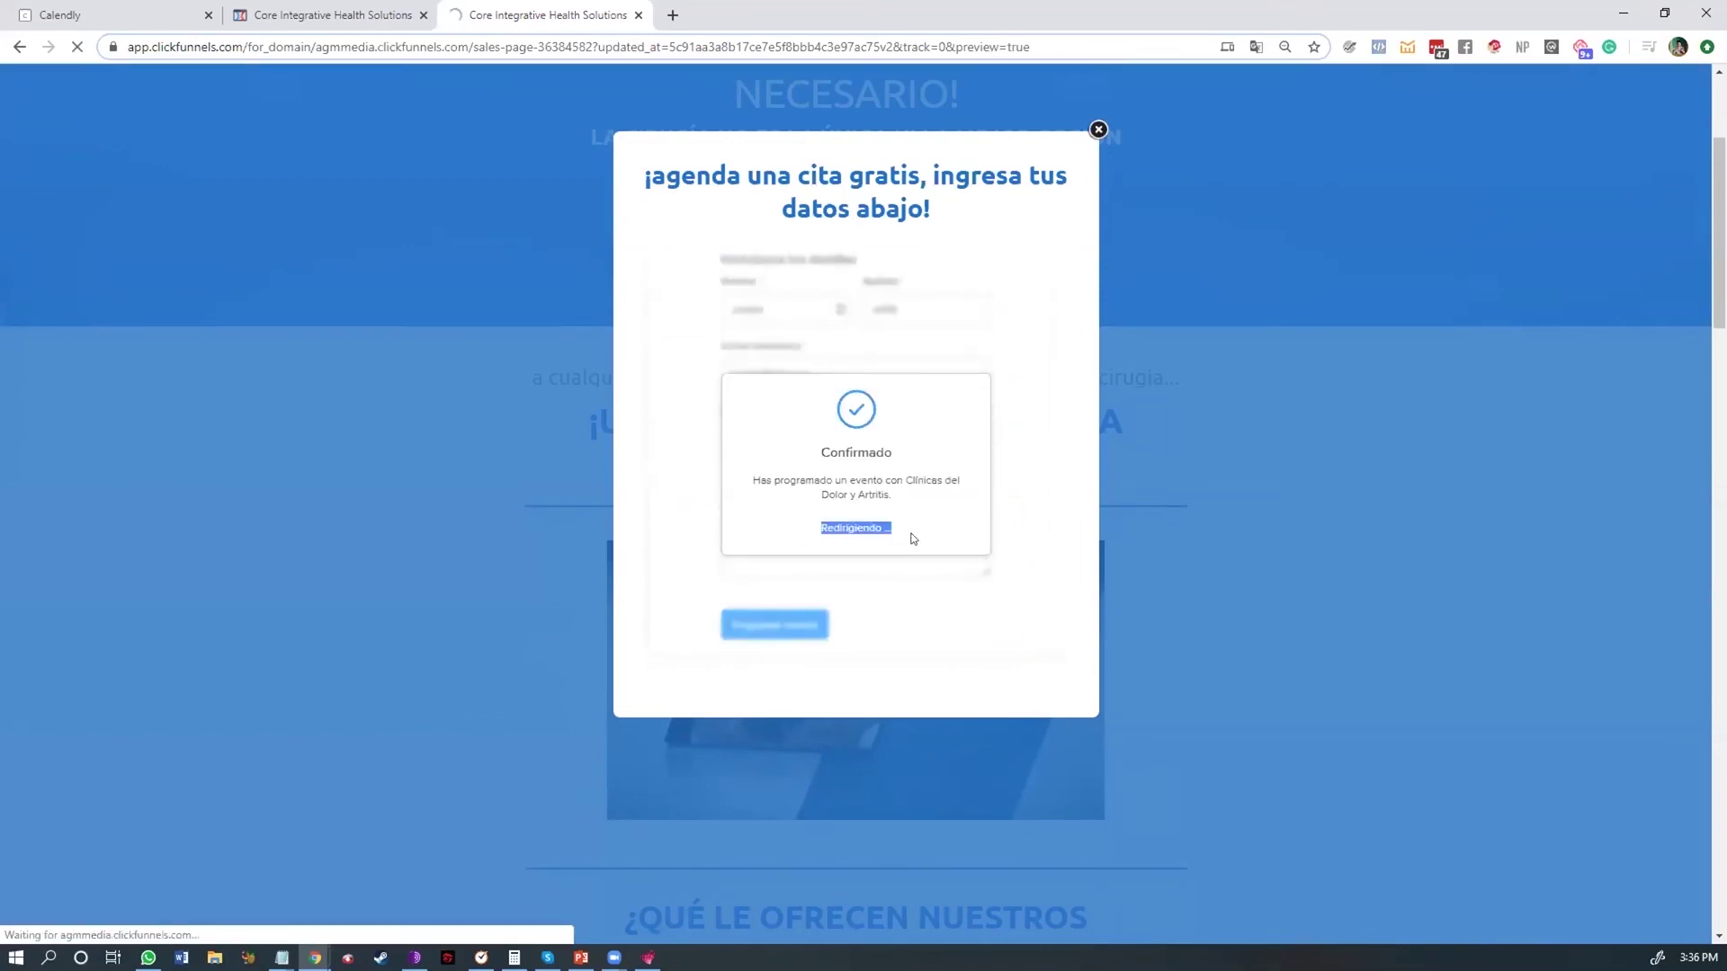